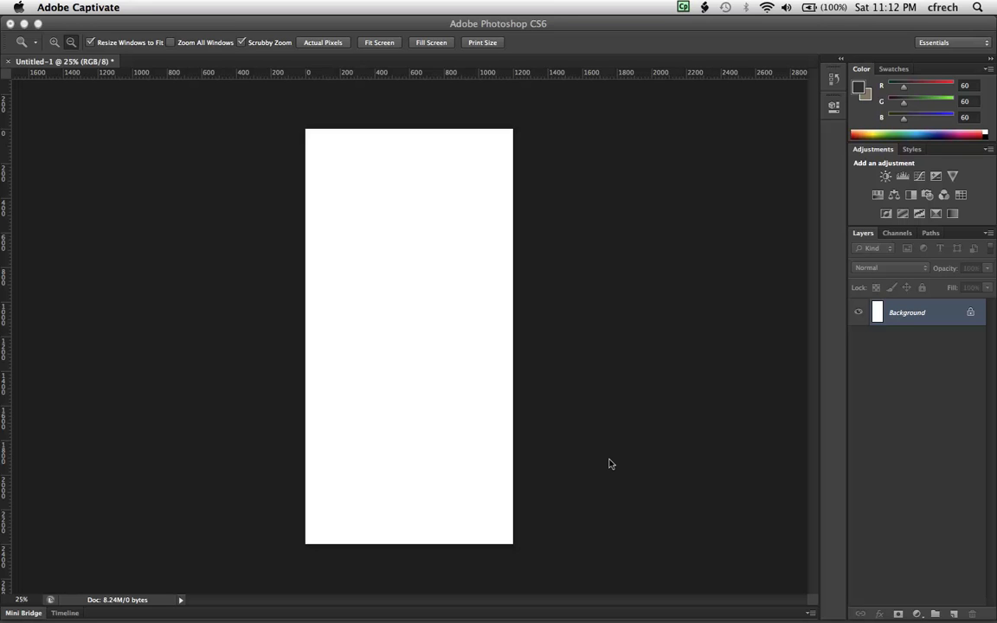
# Switch to the Photoshop document, hide its rulers and show them again.
pyautogui.click(607, 461)
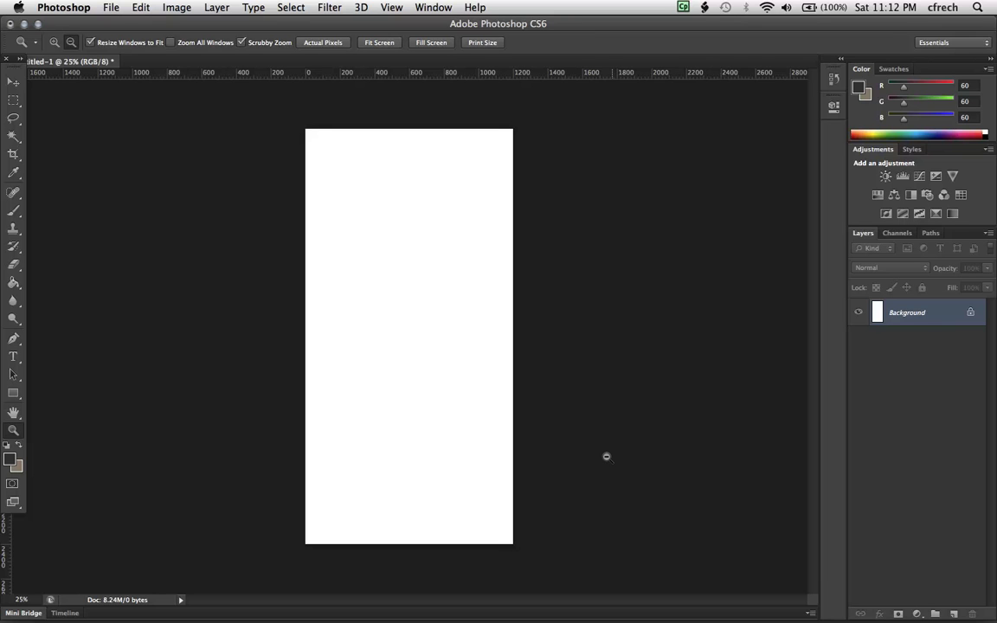
pyautogui.press('super+r')
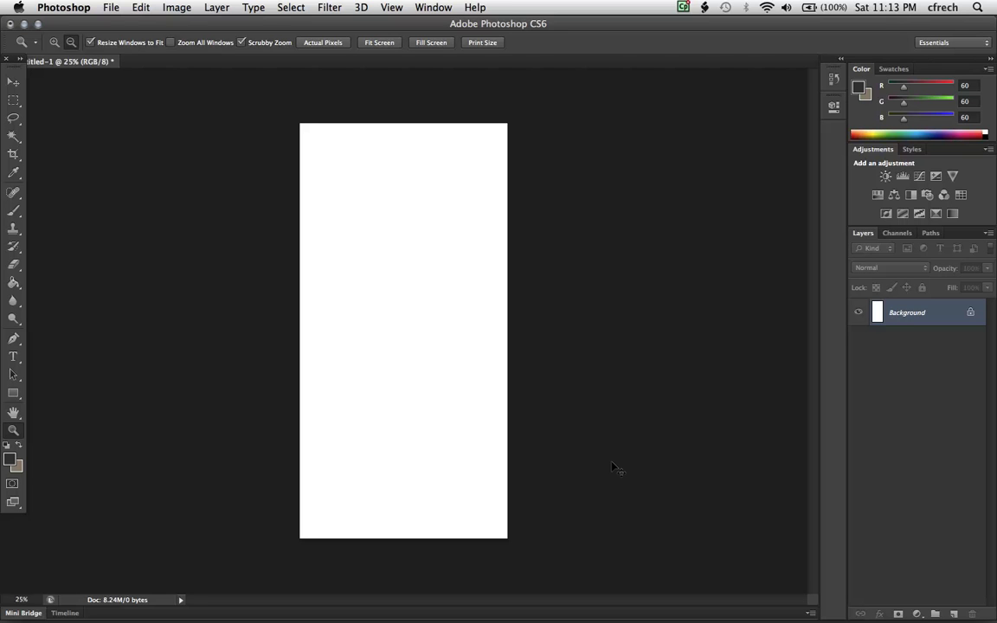
pyautogui.press('super+r')
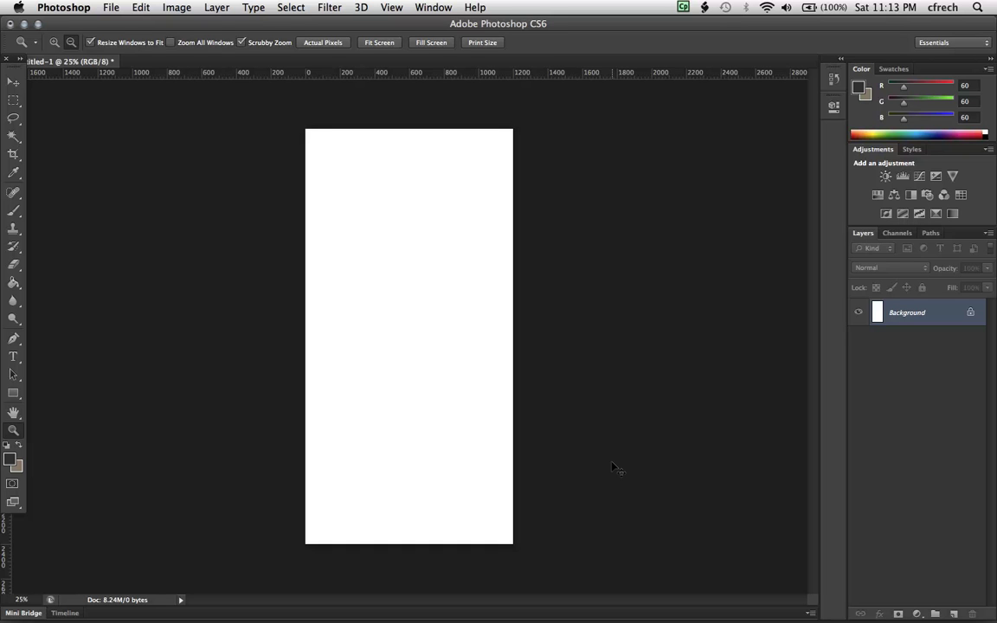
# Examine the available ruler units in the Units & Rulers preferences without changing them.
pyautogui.press('i')
pyautogui.press('super+k')
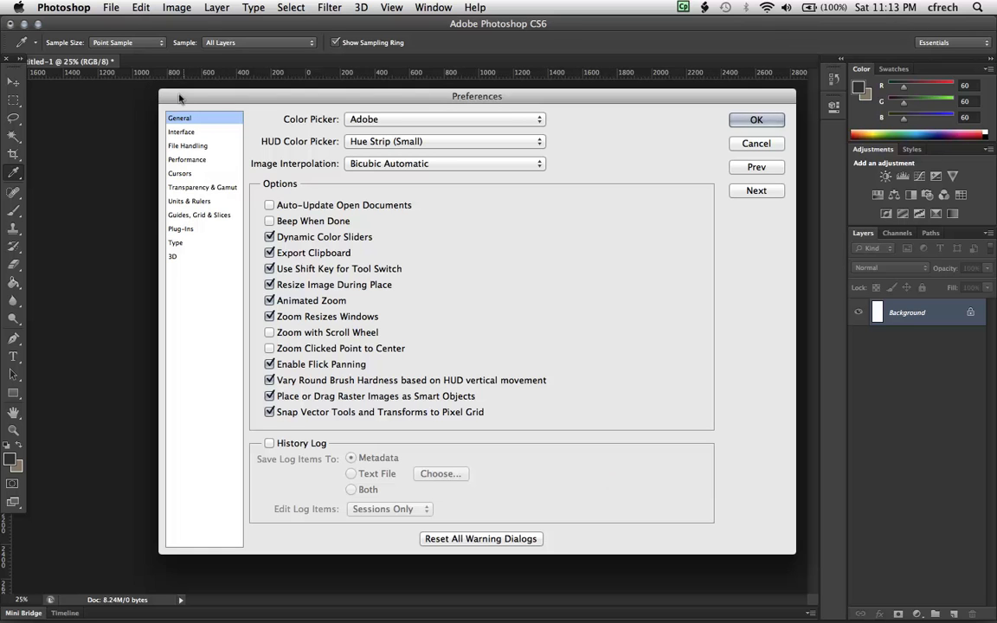
pyautogui.click(207, 202)
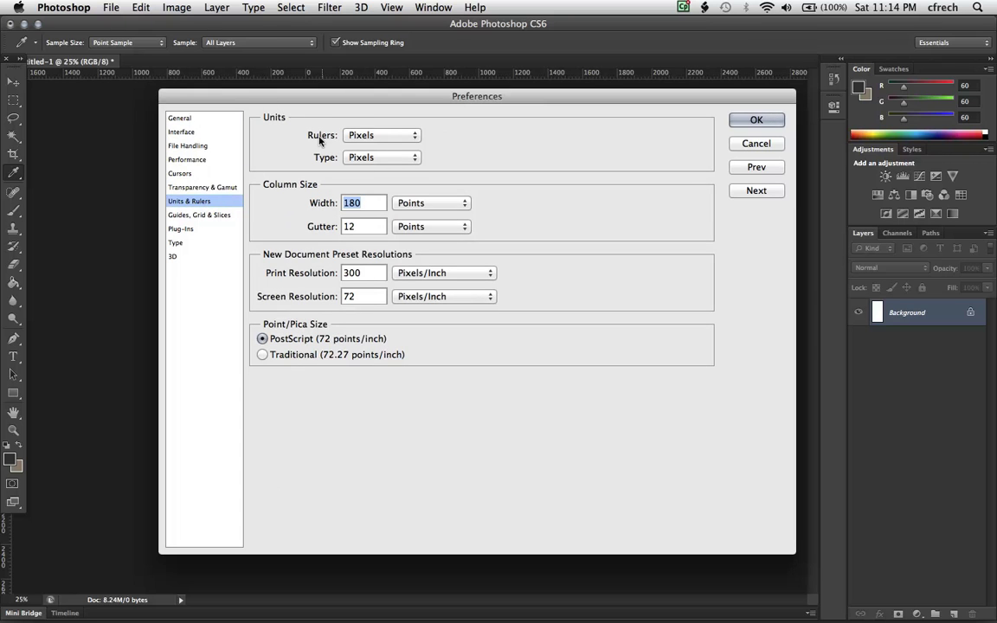
pyautogui.click(407, 141)
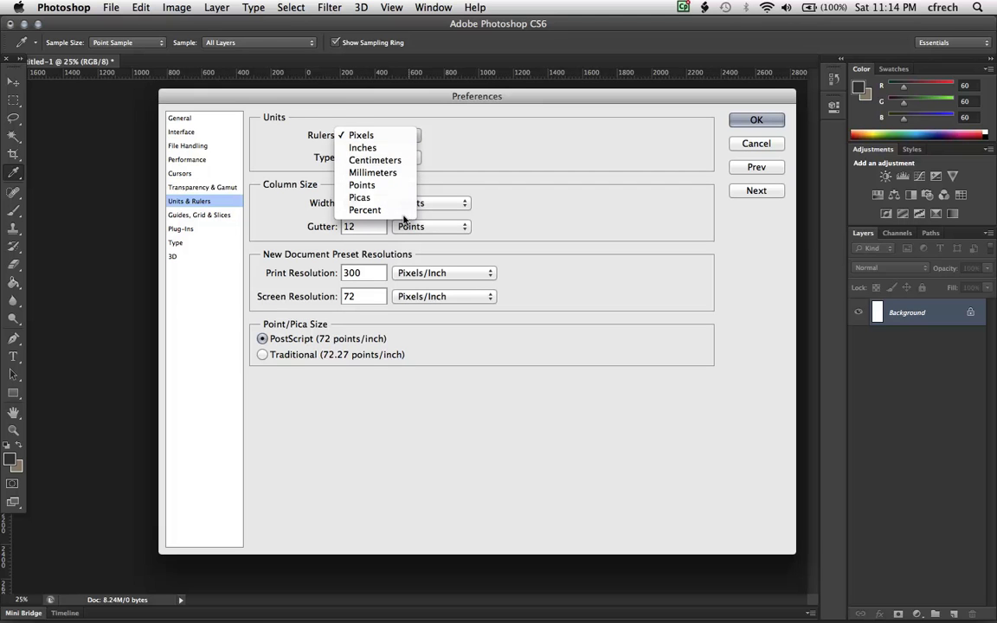
pyautogui.click(465, 118)
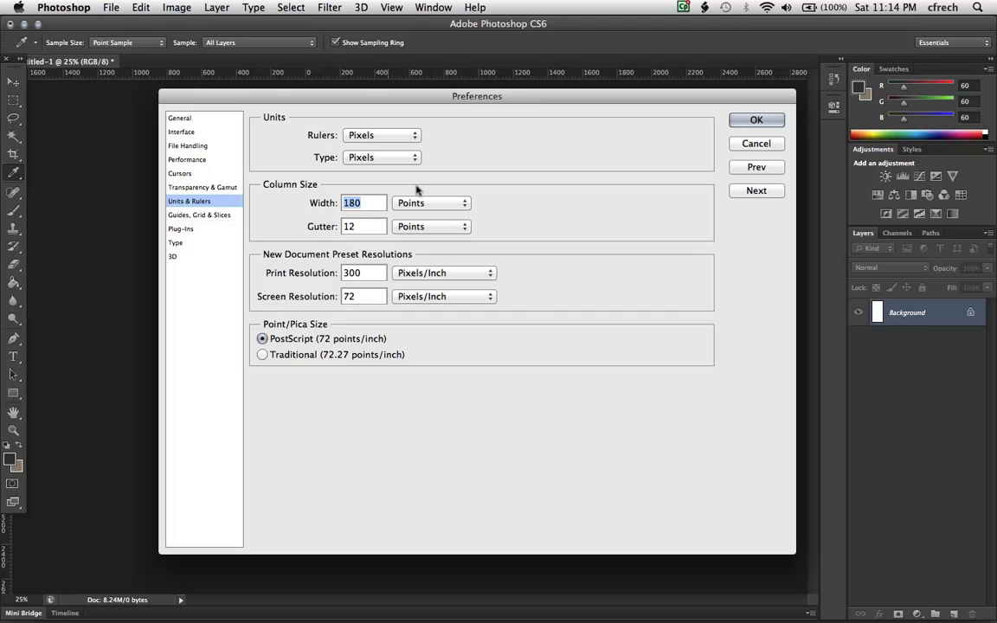
pyautogui.click(755, 142)
pyautogui.press('z')
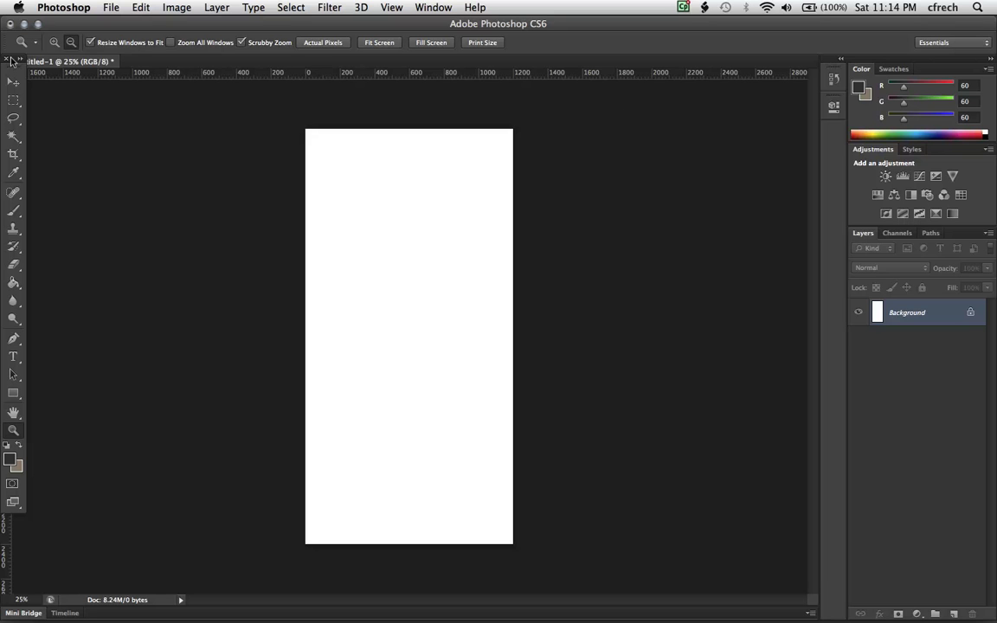
# Uncover the vertical ruler, then add a vertical guide and position it at about 348 px.
pyautogui.moveTo(11, 60); pyautogui.dragTo(57, 107)
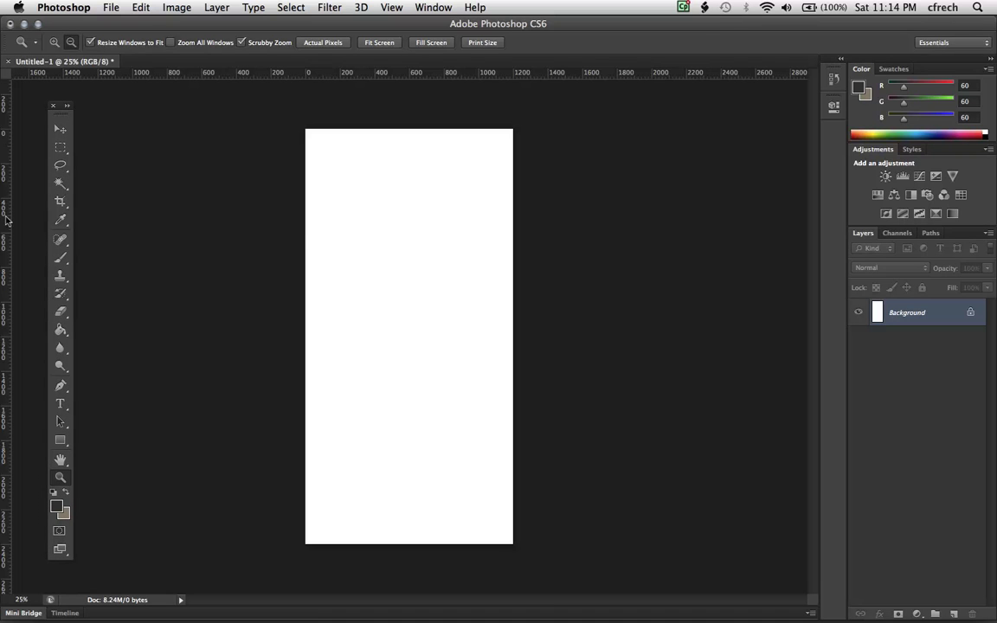
pyautogui.moveTo(2, 208); pyautogui.dragTo(345, 250)
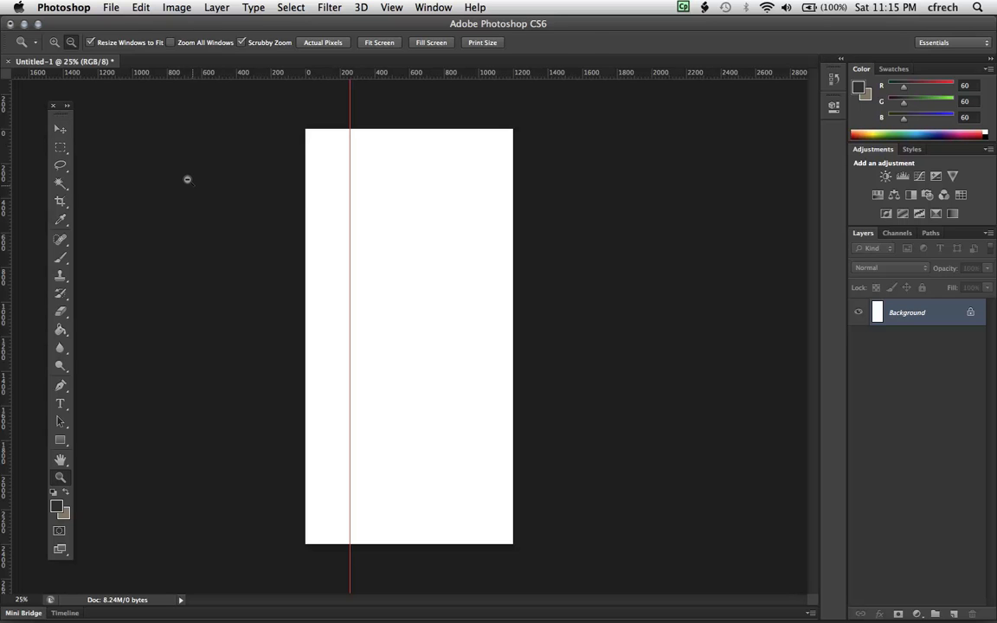
pyautogui.press('v')
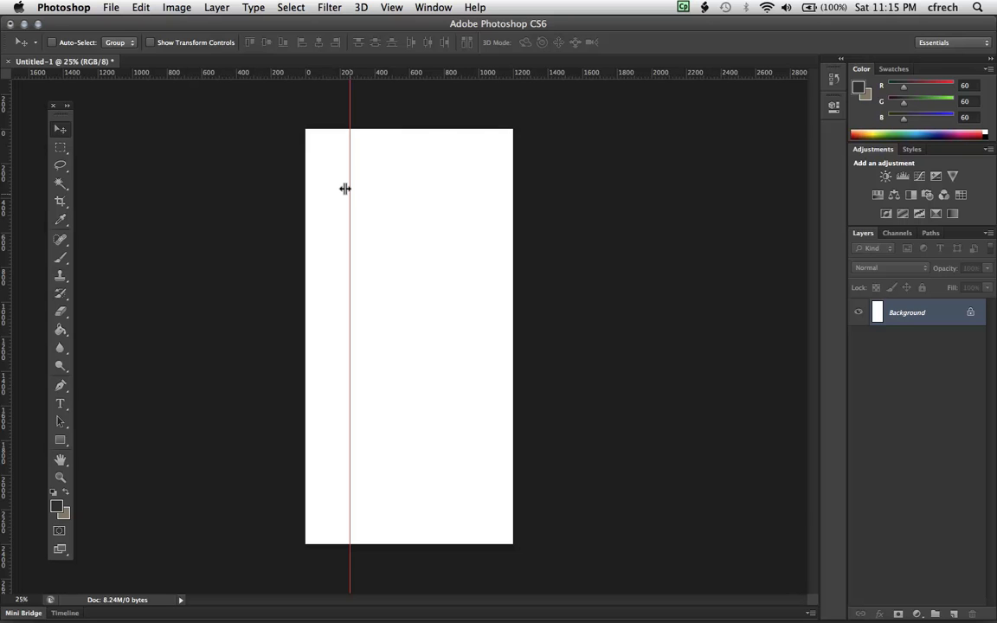
pyautogui.moveTo(351, 190)
pyautogui.mouseDown()
pyautogui.moveTo(425, 202)
pyautogui.moveTo(305, 189)
pyautogui.moveTo(362, 191)
pyautogui.mouseUp()
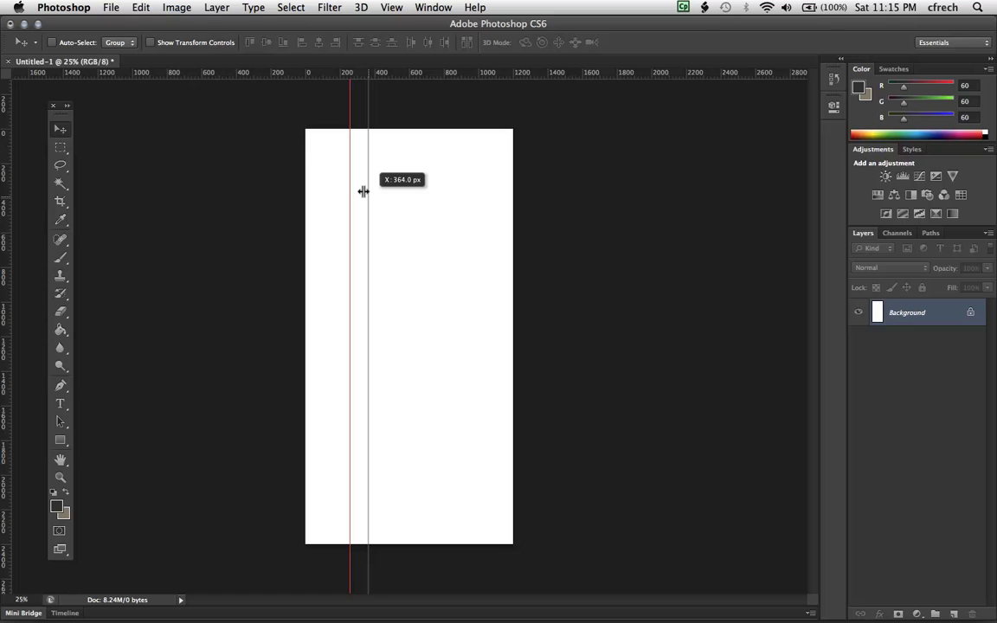
pyautogui.moveTo(363, 191); pyautogui.dragTo(361, 193)
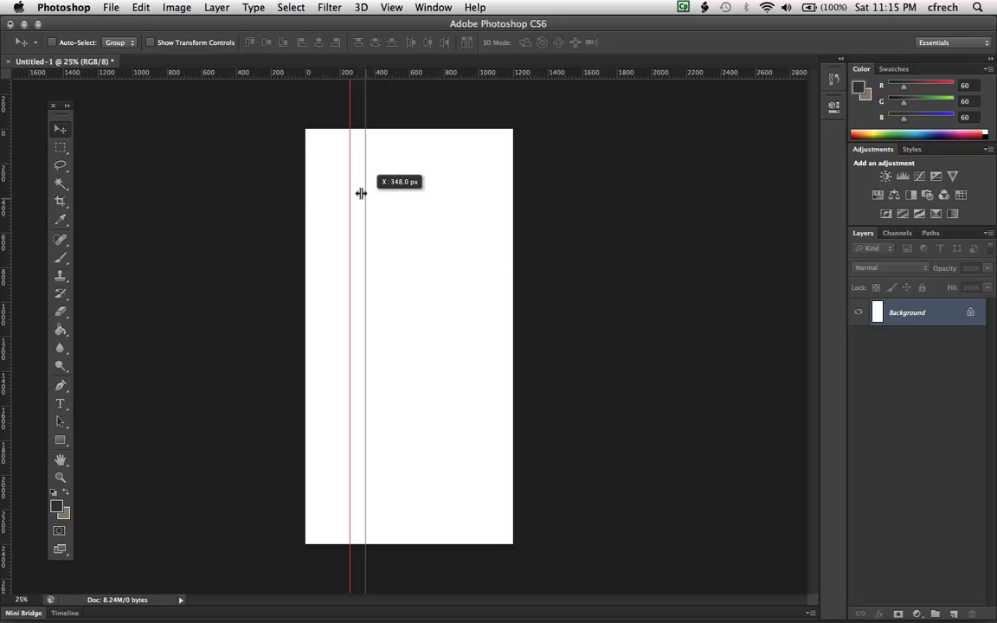
pyautogui.moveTo(361, 193); pyautogui.dragTo(361, 193)
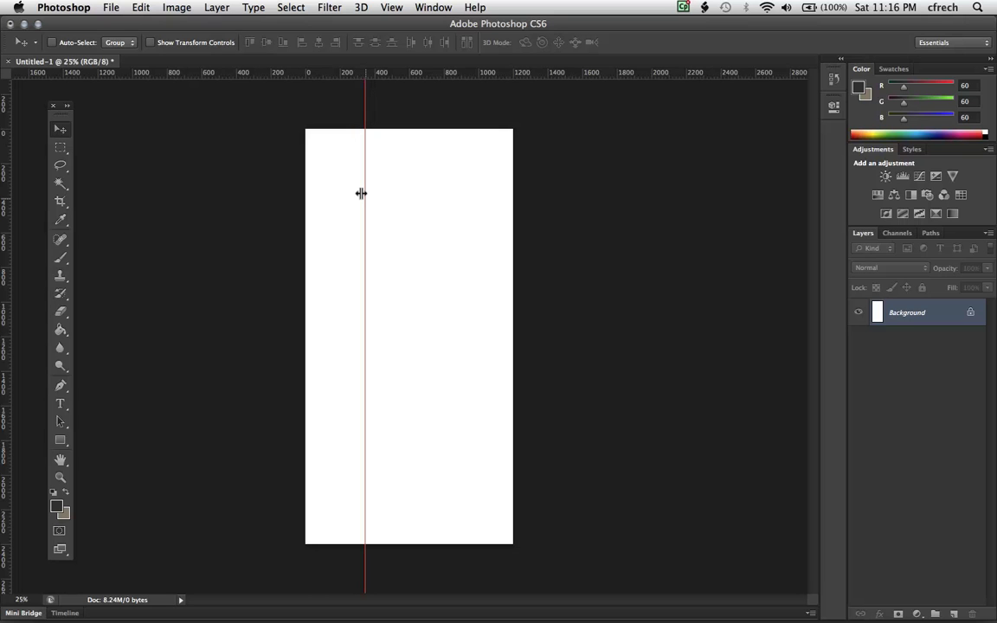
# Move the vertical guide to about 250 px and add a second vertical guide at about 445 px.
pyautogui.press('z')
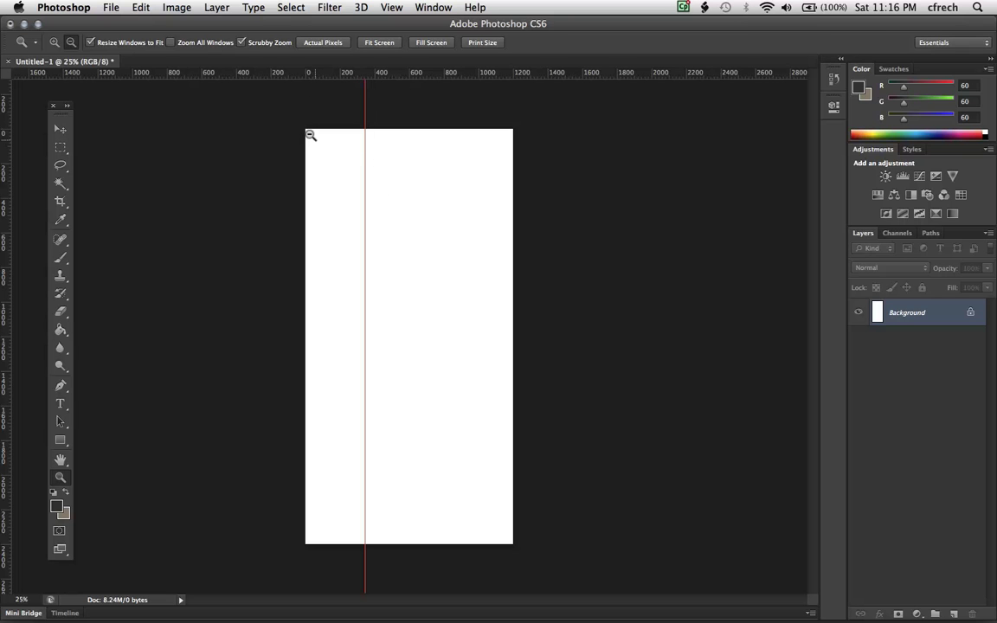
pyautogui.moveTo(311, 135); pyautogui.dragTo(350, 215)
pyautogui.moveTo(547, 395); pyautogui.dragTo(599, 407)
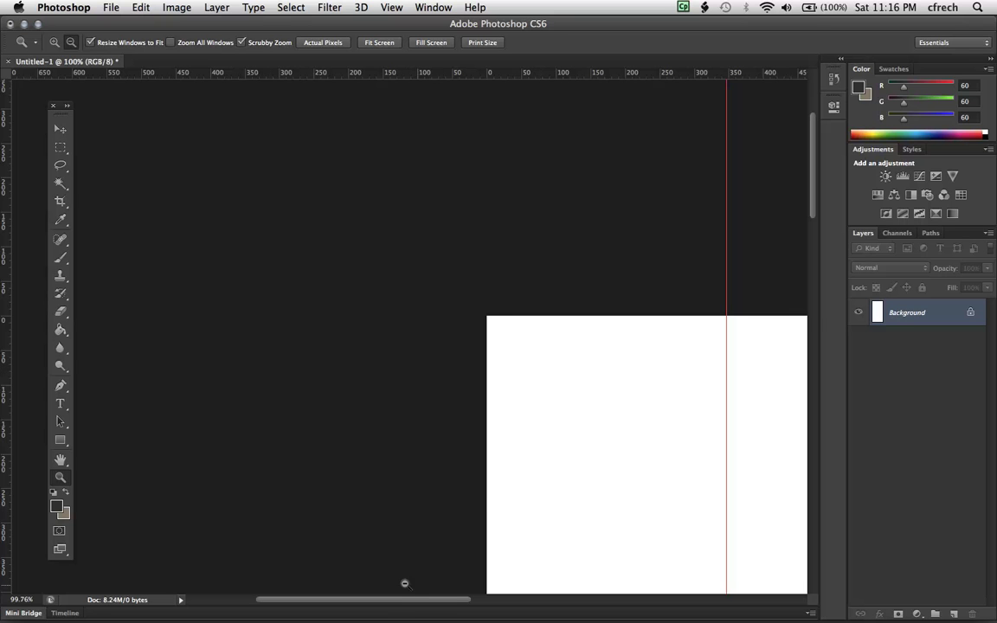
pyautogui.moveTo(398, 601); pyautogui.dragTo(491, 604)
pyautogui.press('v')
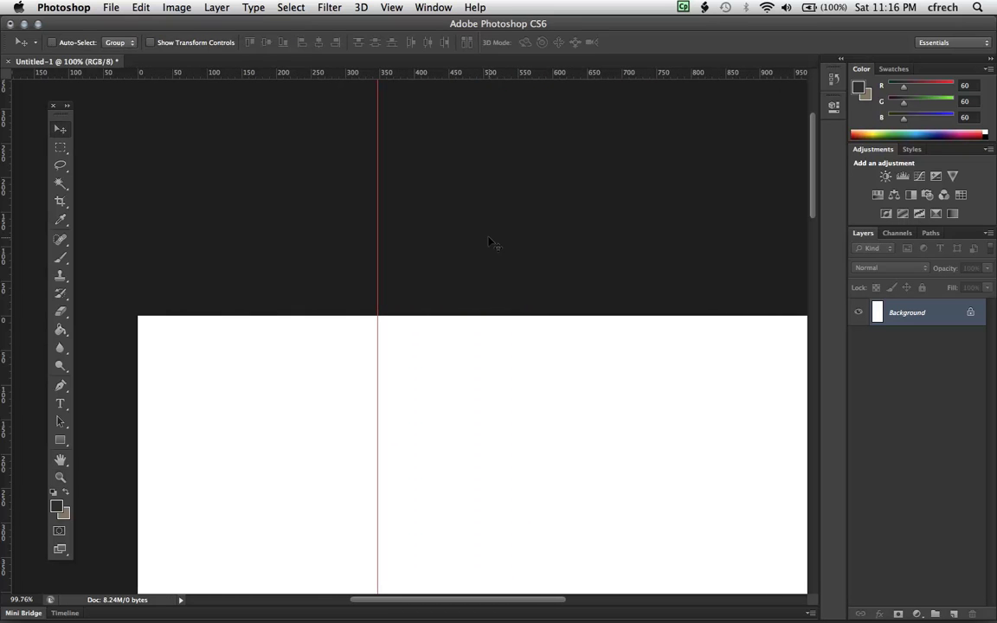
pyautogui.moveTo(371, 210); pyautogui.dragTo(356, 378)
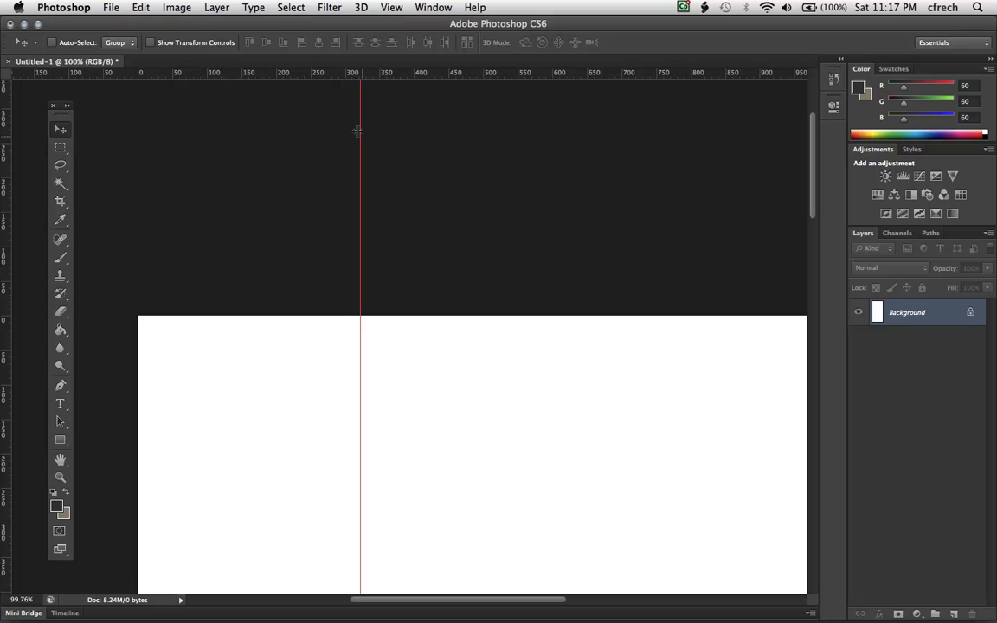
pyautogui.moveTo(357, 131); pyautogui.dragTo(309, 344)
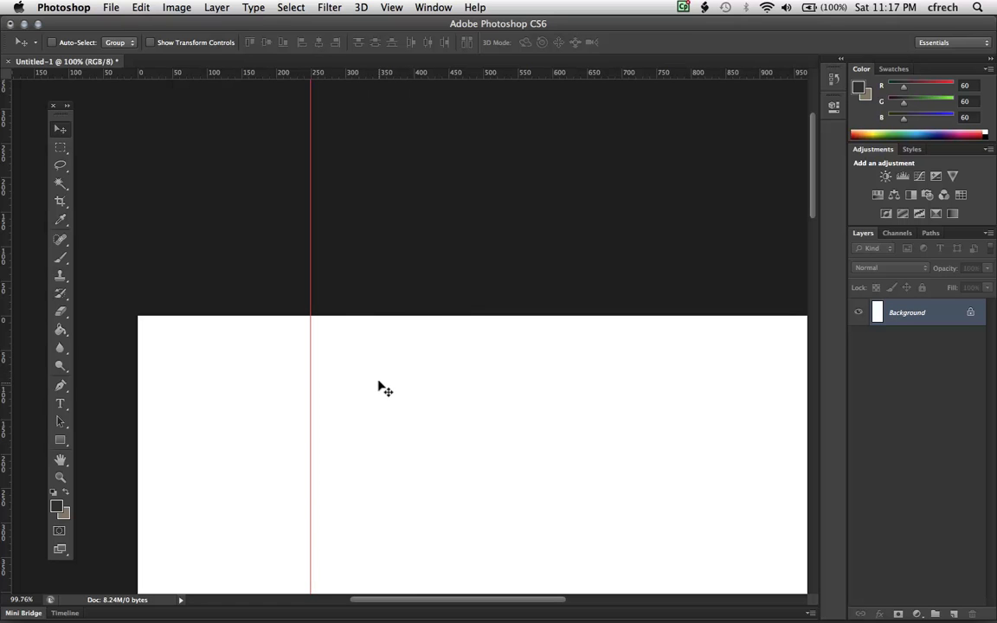
pyautogui.moveTo(5, 257); pyautogui.dragTo(440, 359)
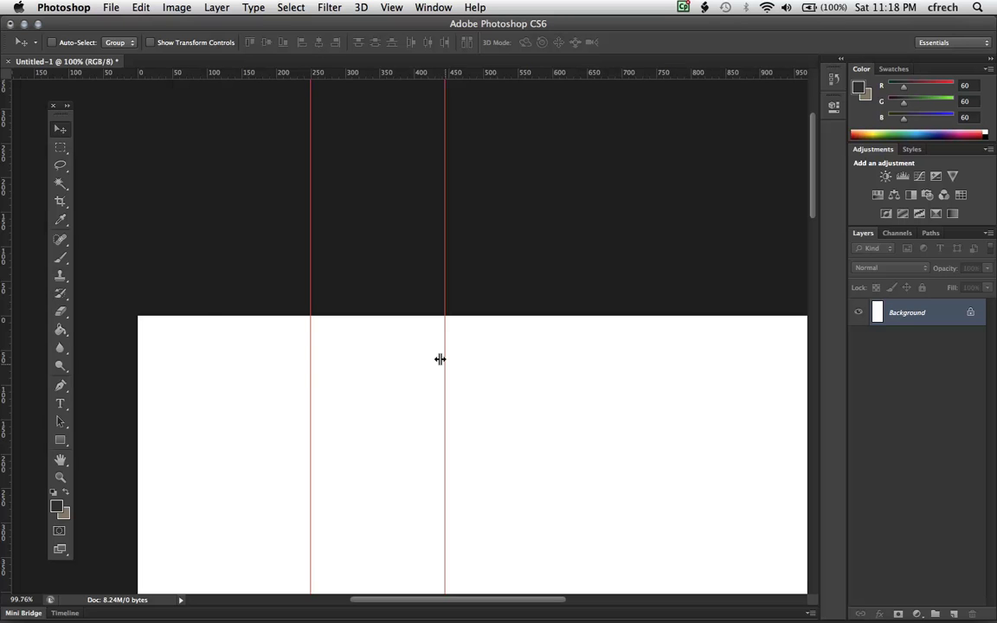
# Switch to Chrome, download "Guide Placement for 12 & 16 Column 960 Grids" from the course resources, and open the file.
pyautogui.press('super+Tab')
pyautogui.press('super+Tab')
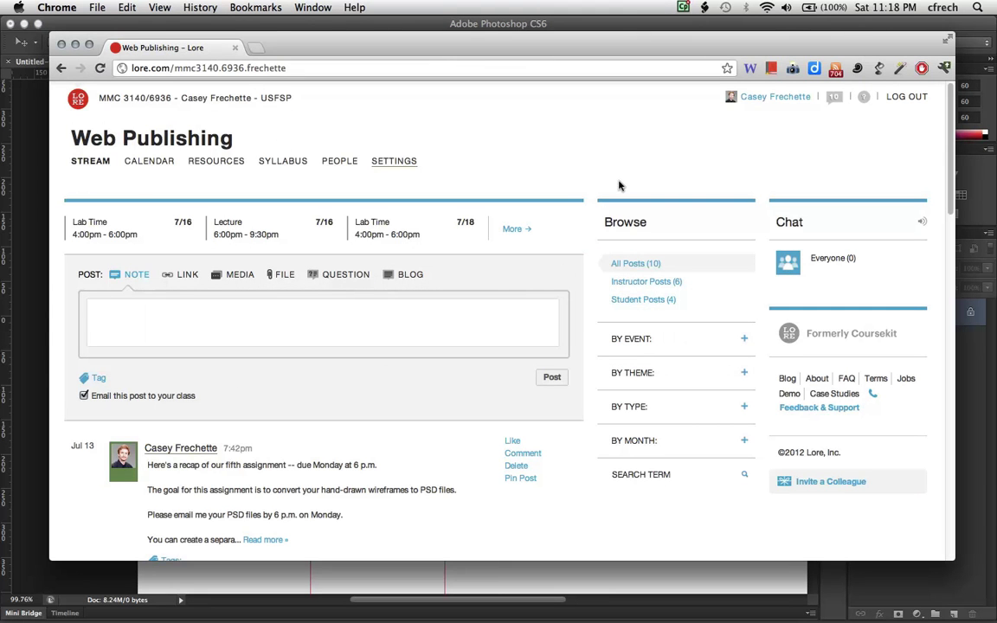
pyautogui.click(208, 163)
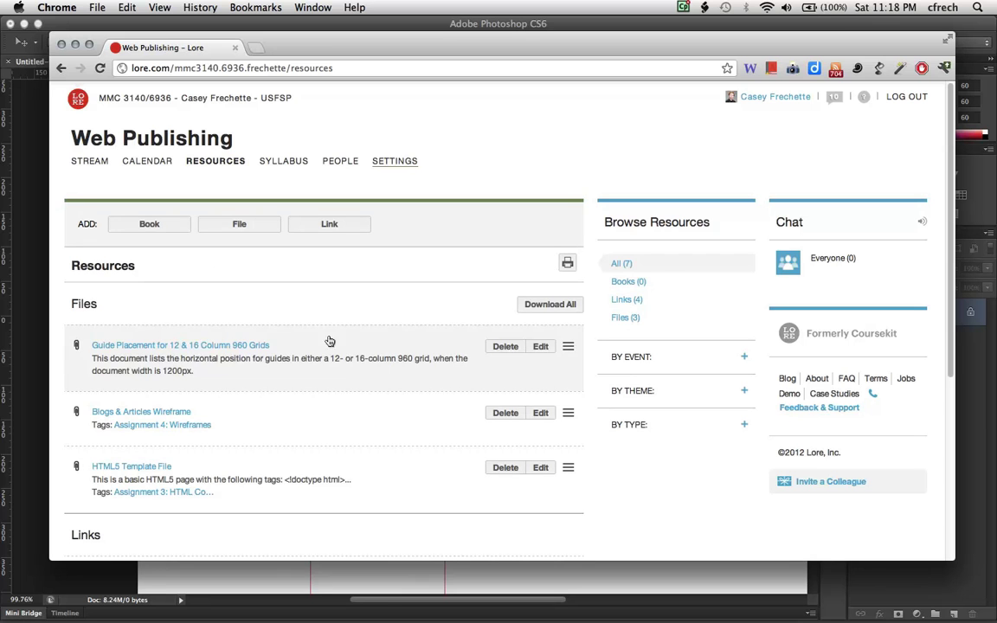
pyautogui.click(182, 345)
pyautogui.click(875, 248)
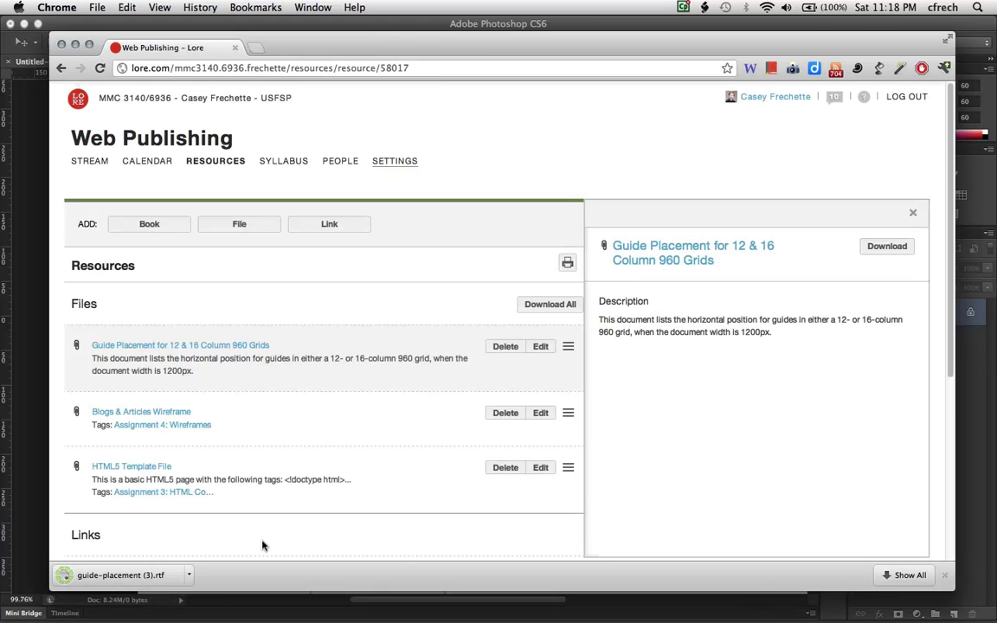
pyautogui.click(140, 579)
pyautogui.moveTo(224, 46); pyautogui.dragTo(318, 74)
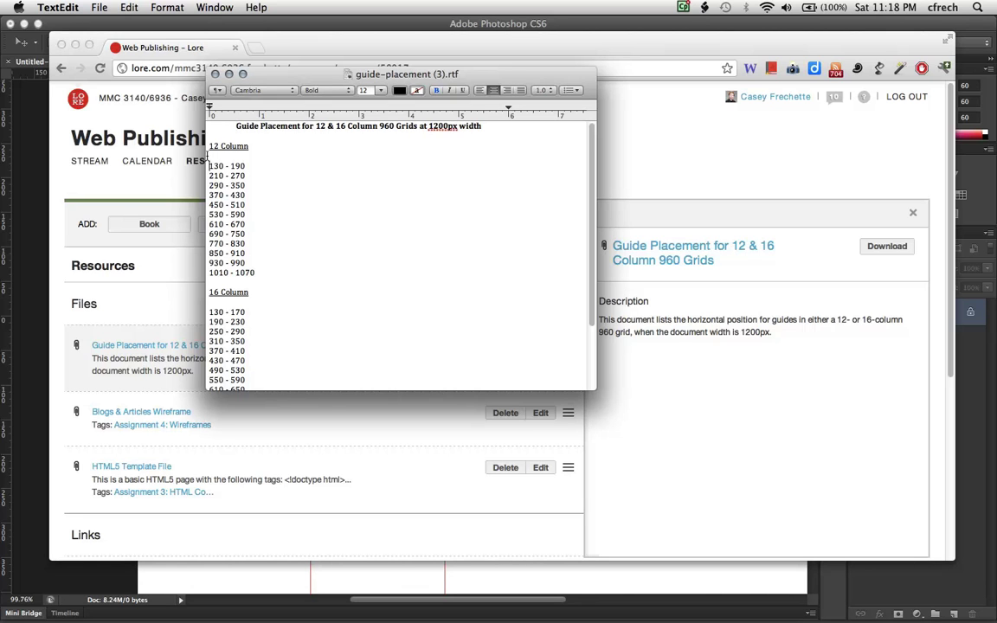
# Examine the 12-column and 16-column guide positions listed in the guide-placement document.
pyautogui.moveTo(210, 164); pyautogui.dragTo(255, 159)
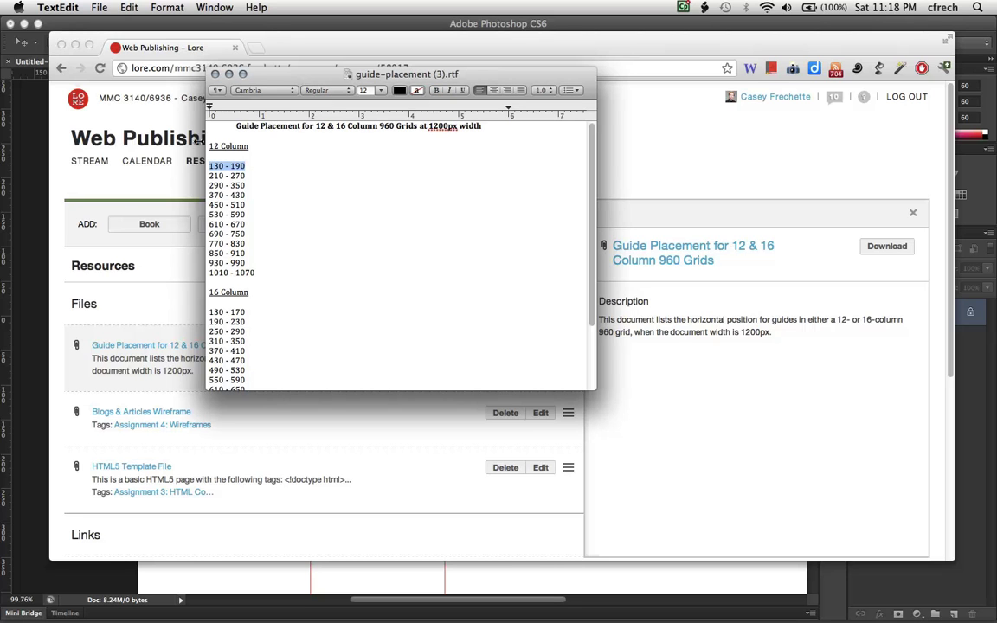
pyautogui.click(210, 159)
pyautogui.doubleClick(234, 164)
pyautogui.doubleClick(222, 173)
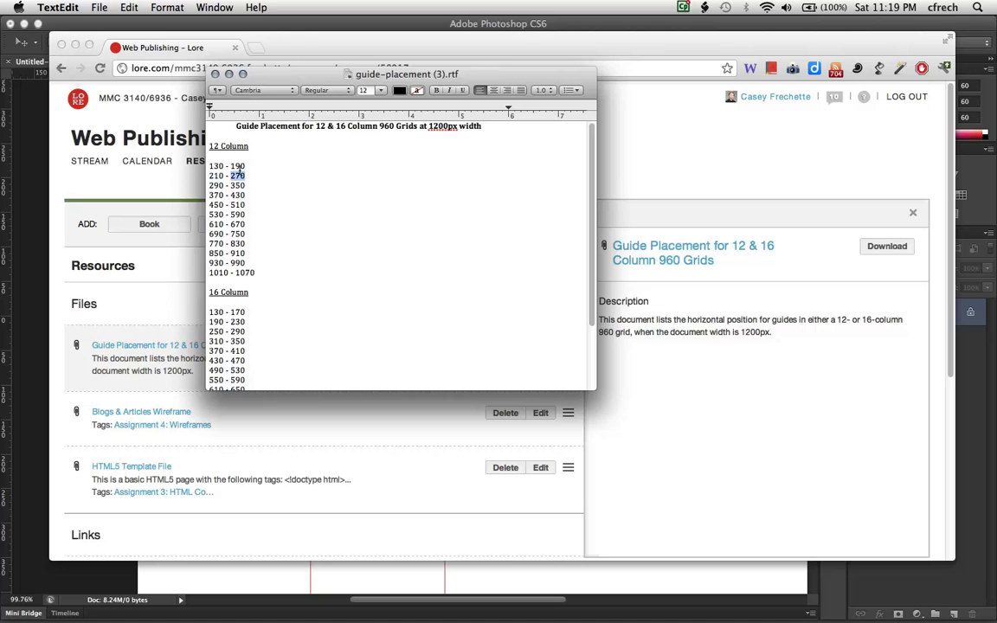
pyautogui.click(256, 168)
pyautogui.moveTo(589, 182); pyautogui.dragTo(594, 269)
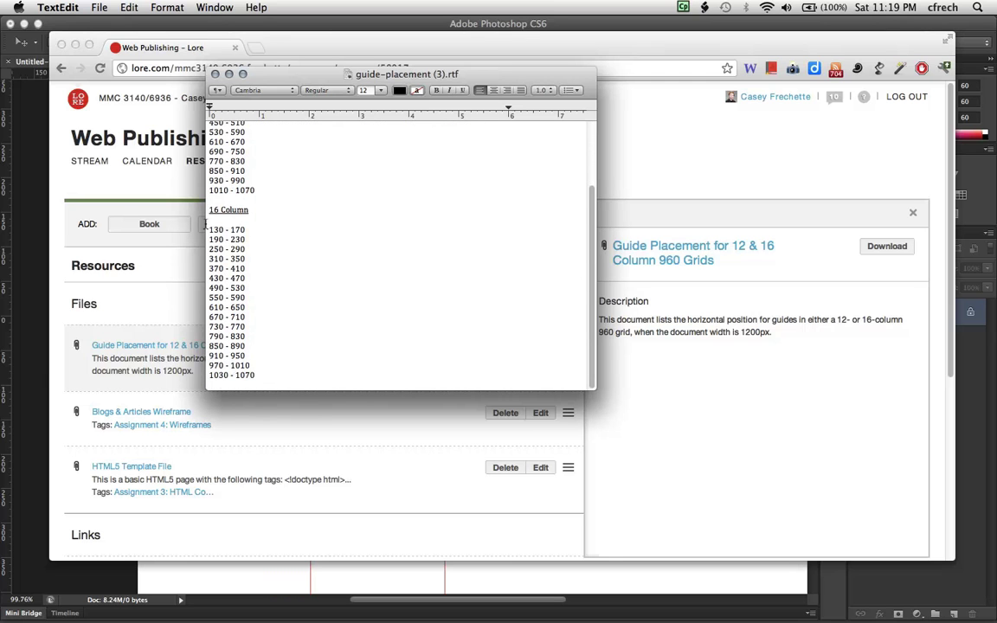
pyautogui.moveTo(587, 247); pyautogui.dragTo(588, 137)
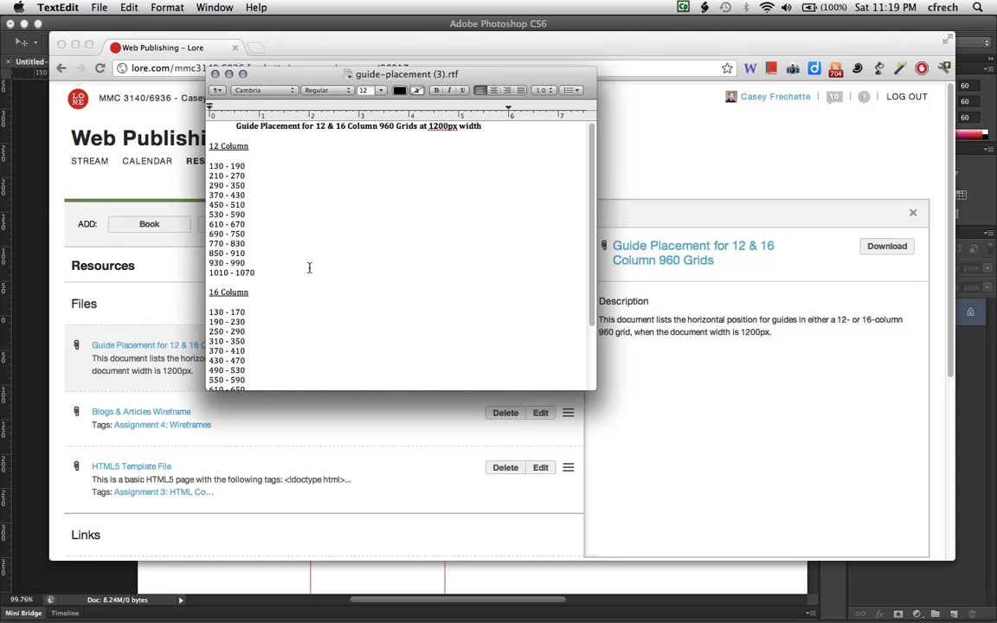
# Switch back to Photoshop and move the two existing vertical guides to about 130 px and 190 px.
pyautogui.click(38, 189)
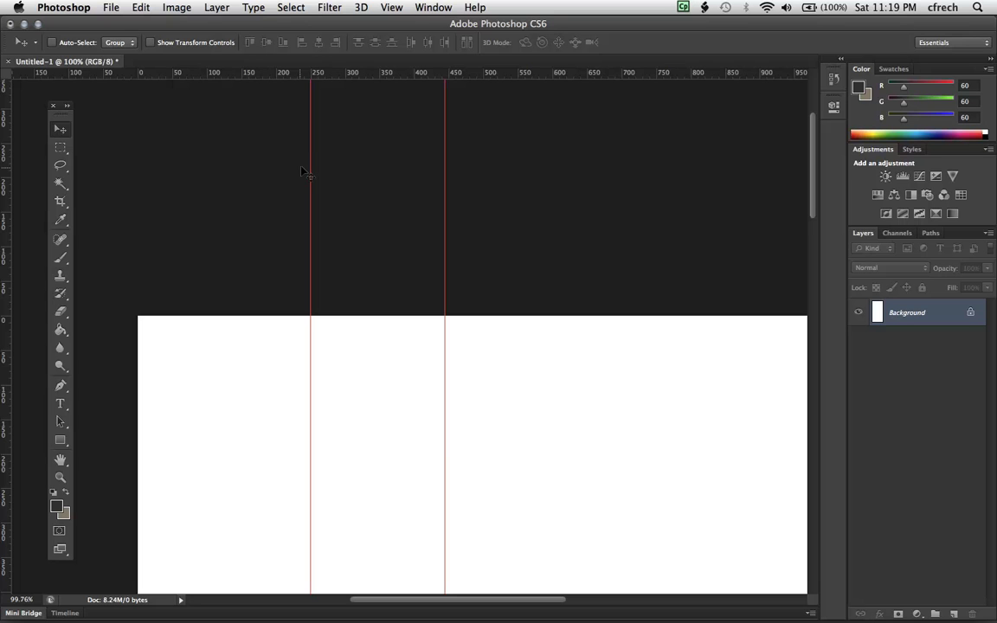
pyautogui.moveTo(303, 161); pyautogui.dragTo(225, 156)
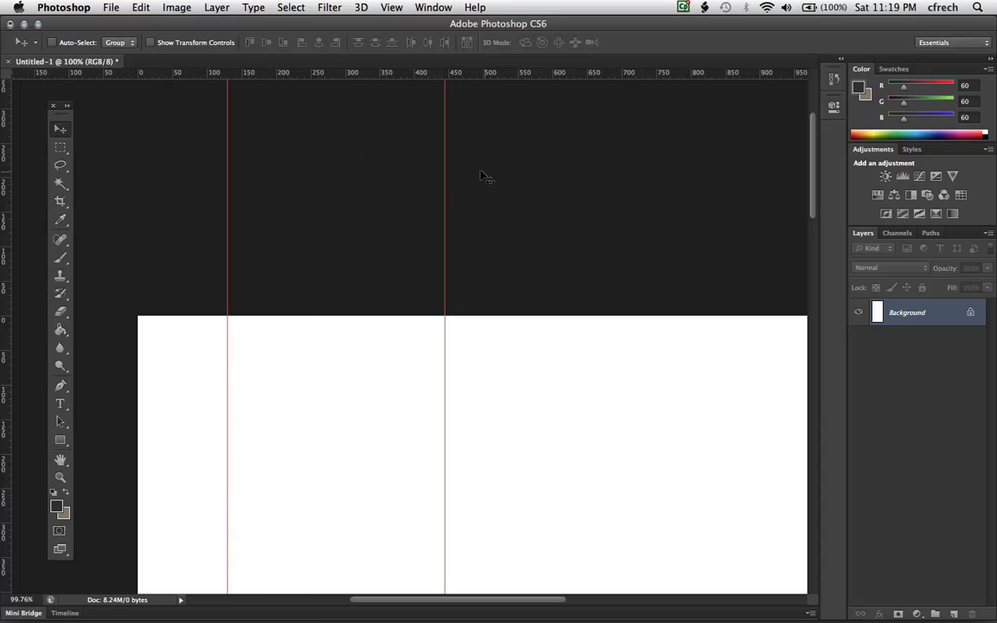
pyautogui.moveTo(445, 173); pyautogui.dragTo(268, 157)
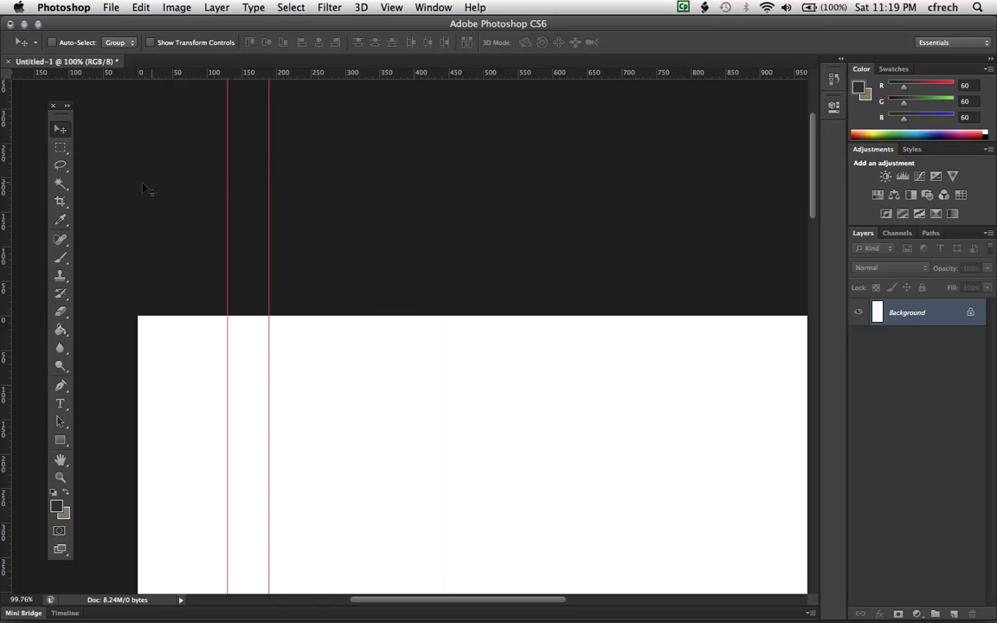
# Add two more vertical guides at about 210 px and 270 px for the second column.
pyautogui.moveTo(4, 251); pyautogui.dragTo(279, 280)
pyautogui.moveTo(6, 216); pyautogui.dragTo(322, 256)
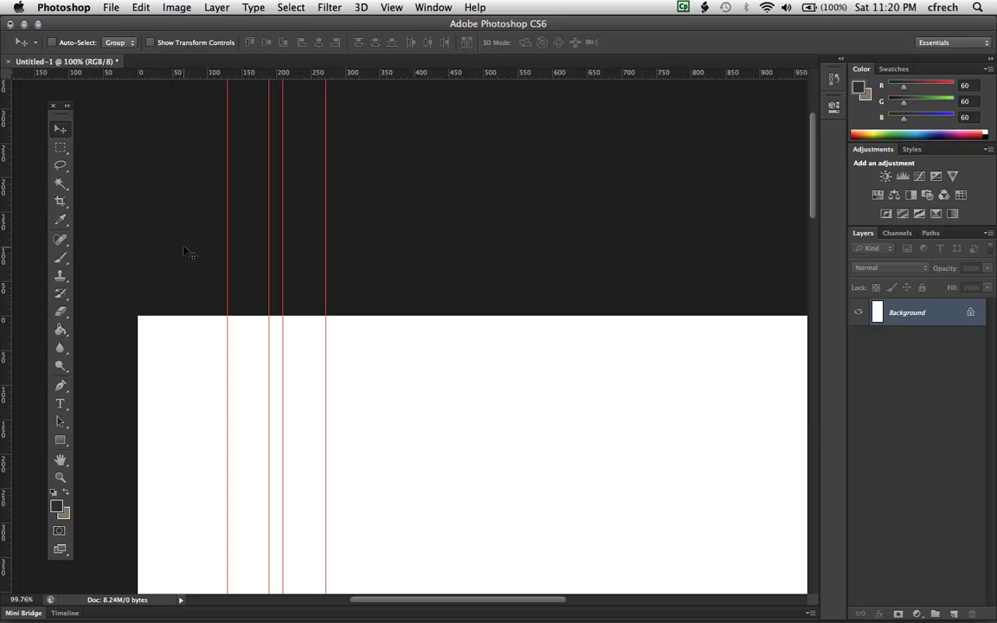
pyautogui.moveTo(5, 232); pyautogui.dragTo(11, 270)
# Create a new vertical guide at exactly 290 px by entering its position.
pyautogui.click(389, 7)
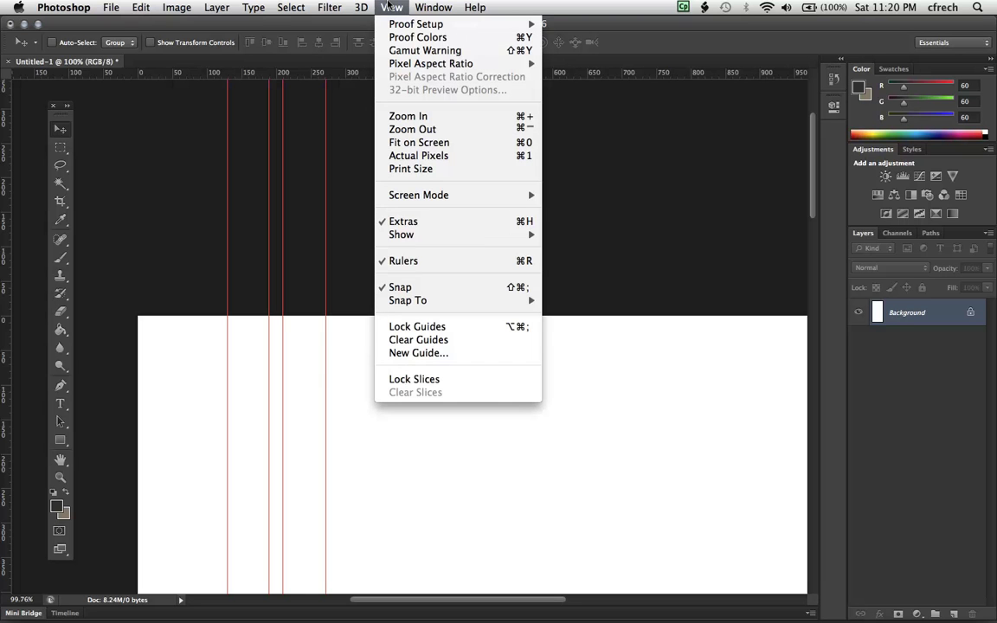
pyautogui.click(420, 353)
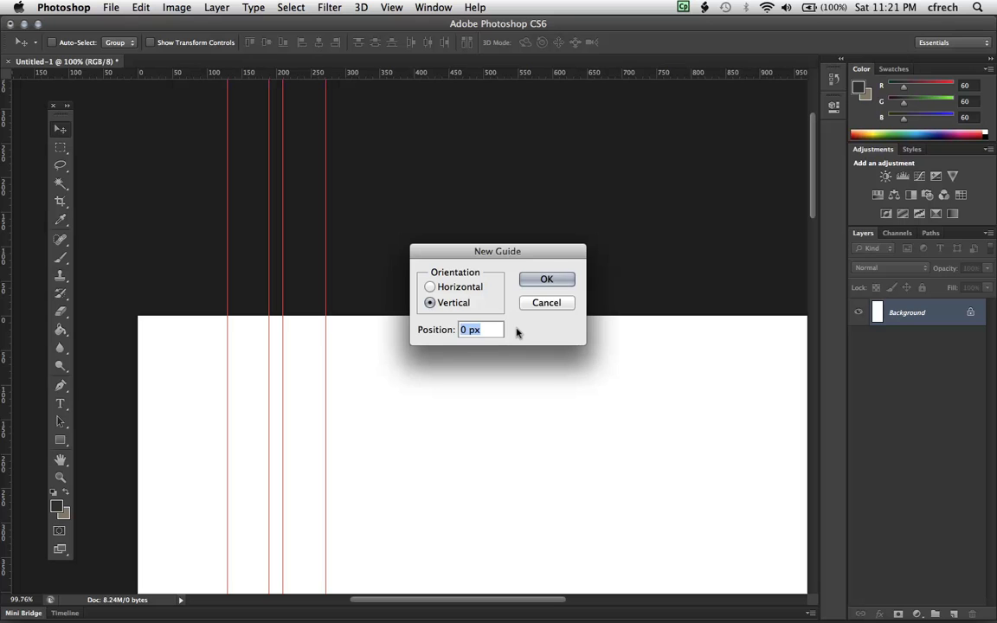
pyautogui.write('290')
pyautogui.press('Return')
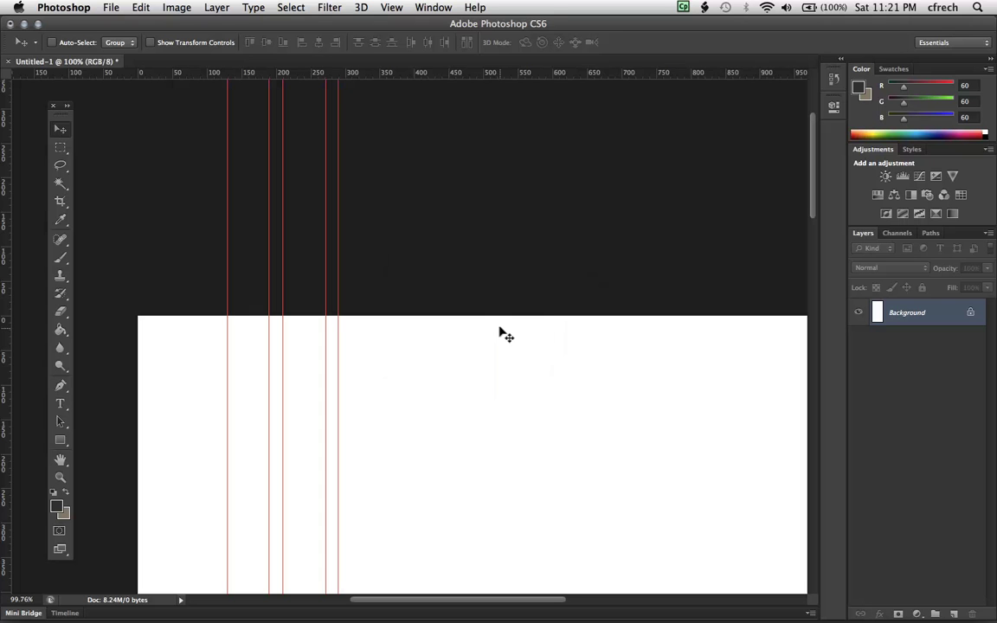
# Create a new vertical guide at exactly 350 px by entering its position.
pyautogui.click(391, 7)
pyautogui.click(419, 354)
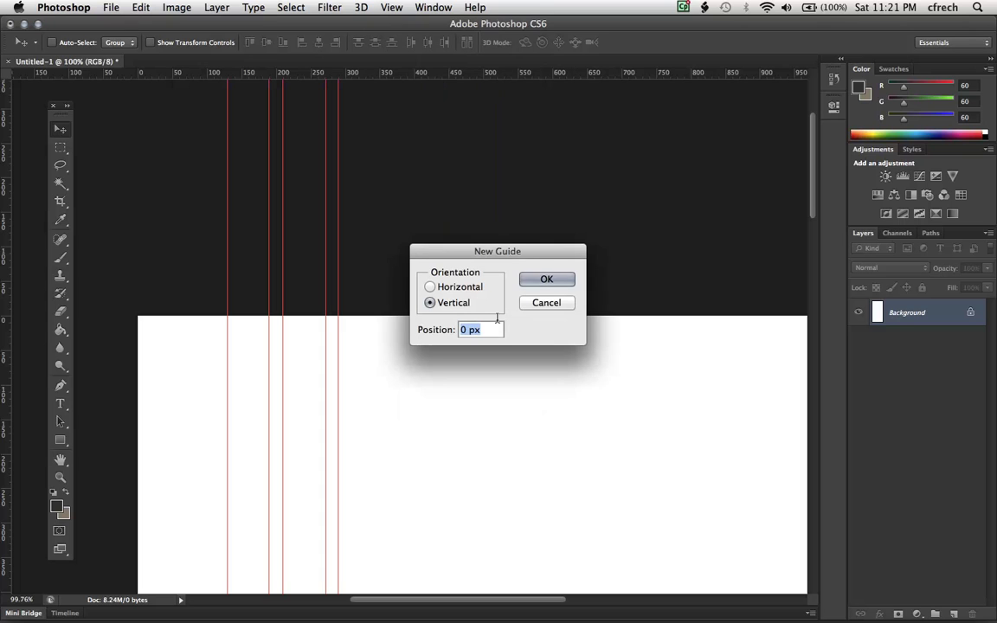
pyautogui.write('350')
pyautogui.press('Return')
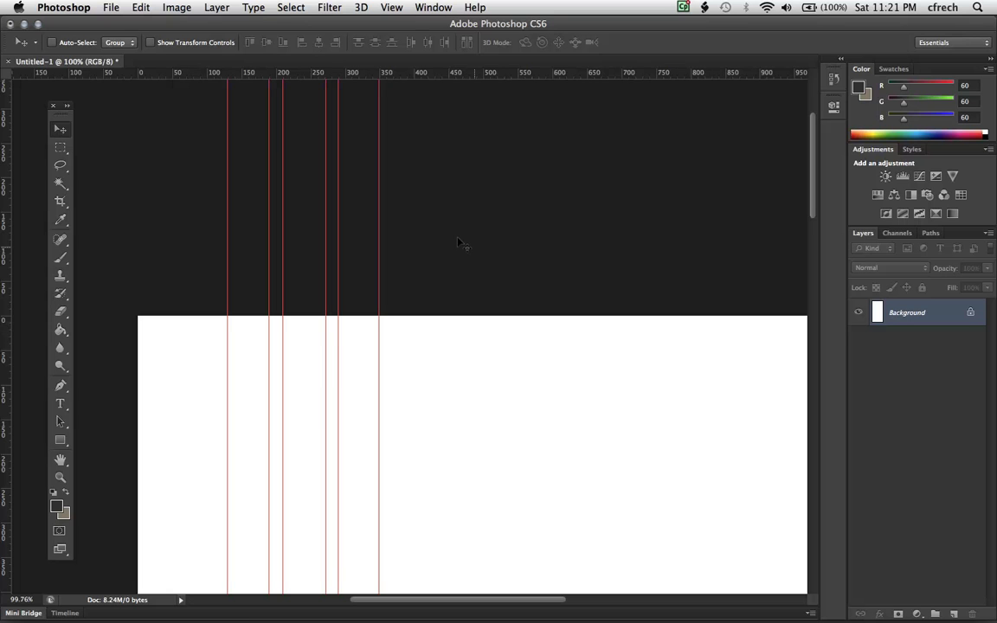
# Open the keyboard shortcut settings and select the New Guide command among the View menu commands for shortcut editing.
pyautogui.click(392, 7)
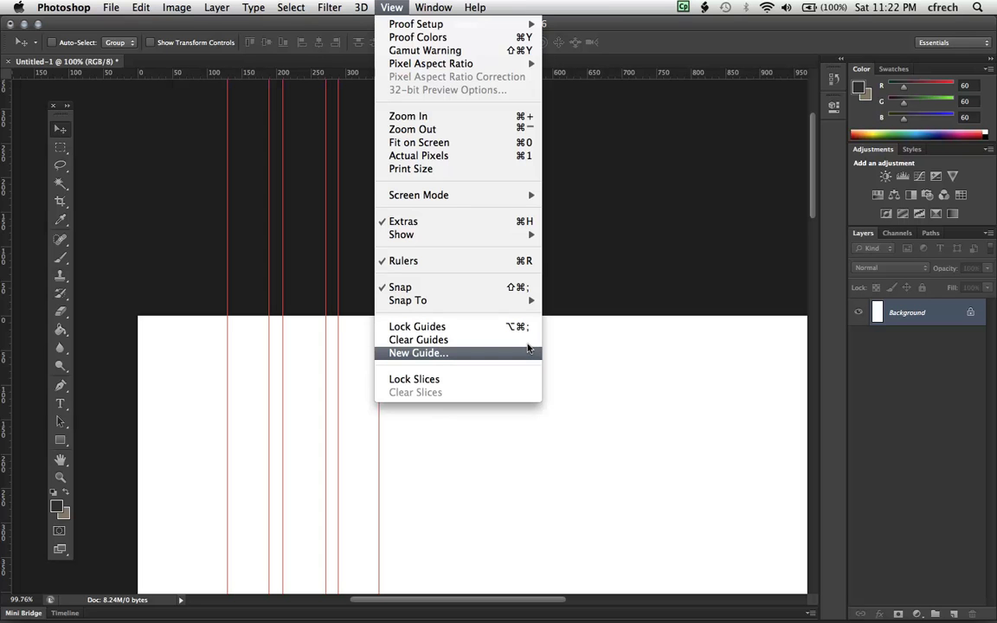
pyautogui.moveTo(126, 6)
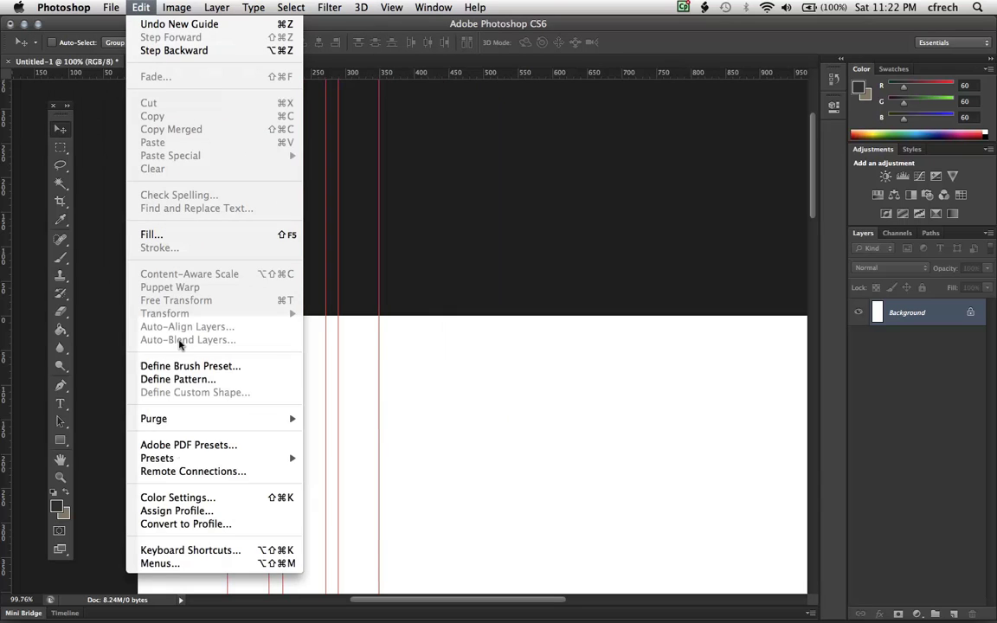
pyautogui.click(192, 550)
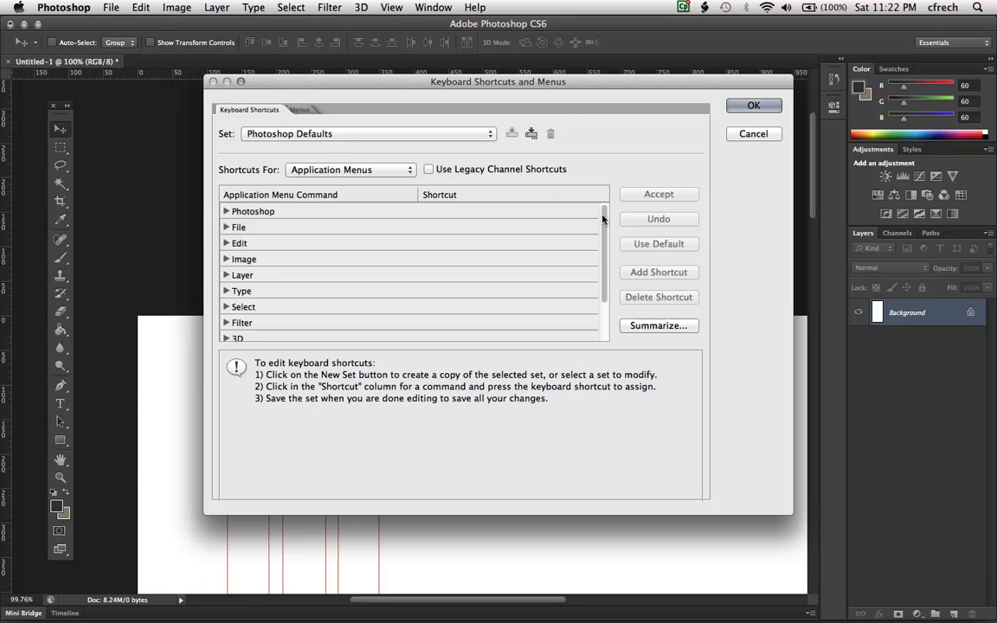
pyautogui.moveTo(603, 219); pyautogui.dragTo(603, 261)
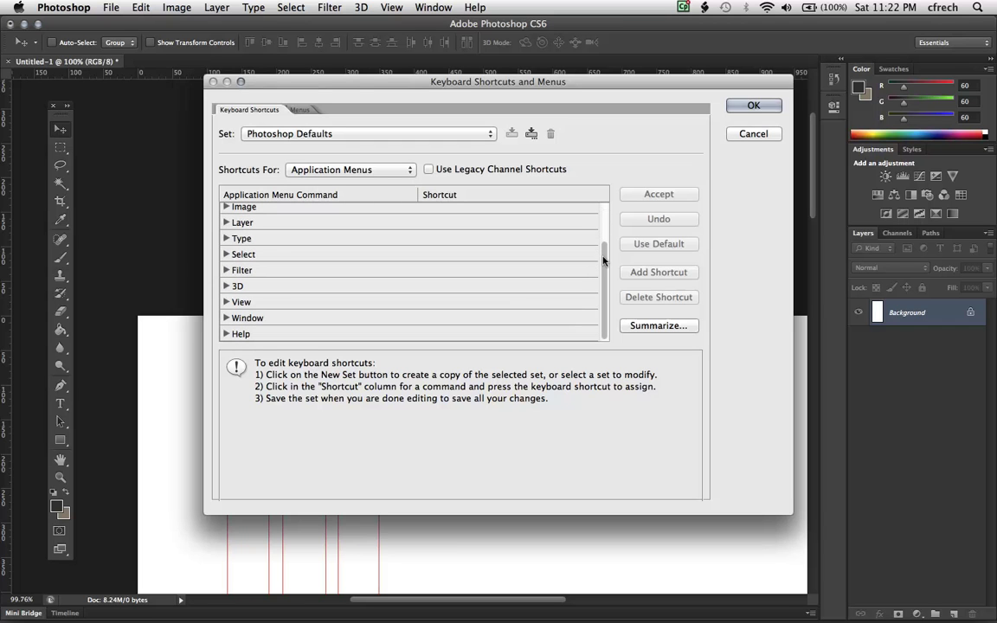
pyautogui.click(226, 303)
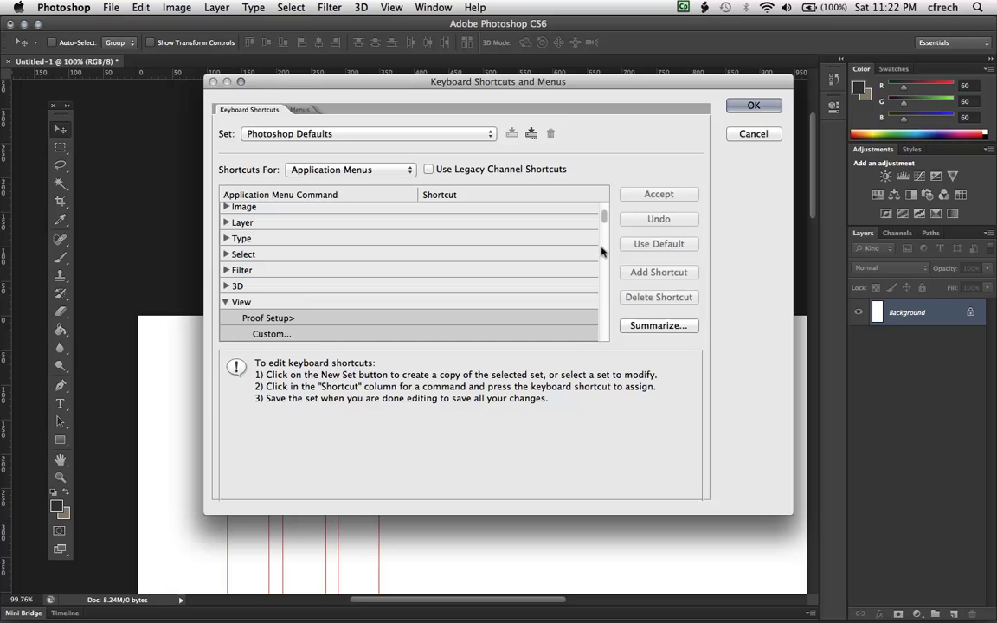
pyautogui.moveTo(604, 215); pyautogui.dragTo(617, 336)
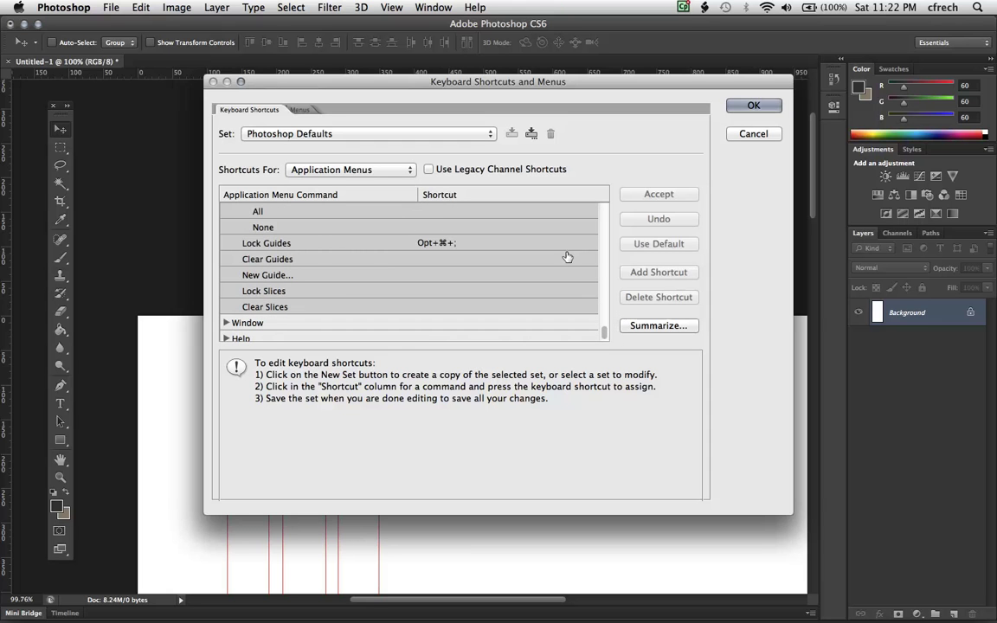
pyautogui.click(267, 275)
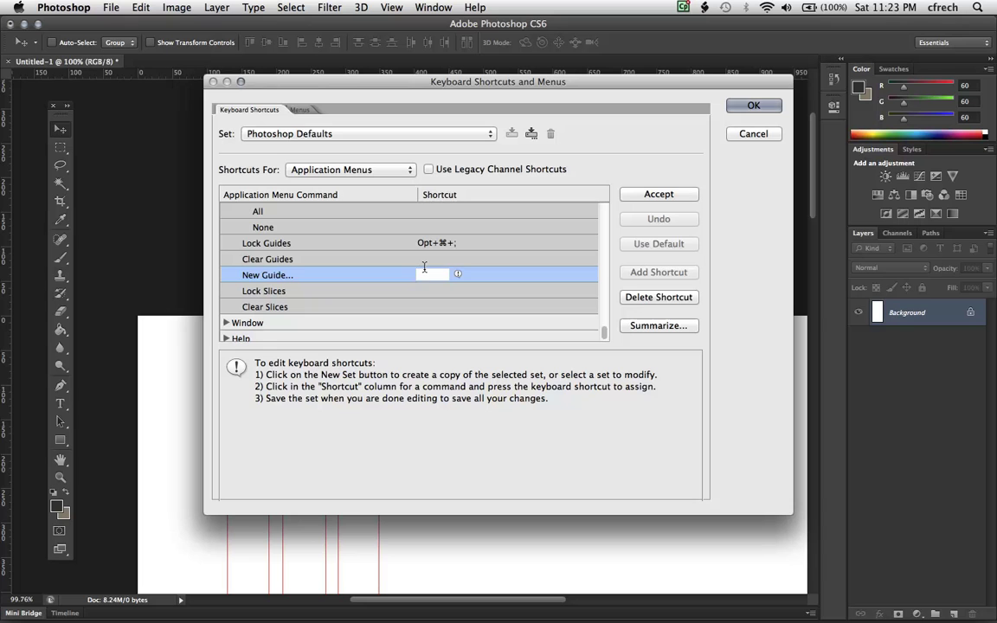
pyautogui.press('shift+super+1')
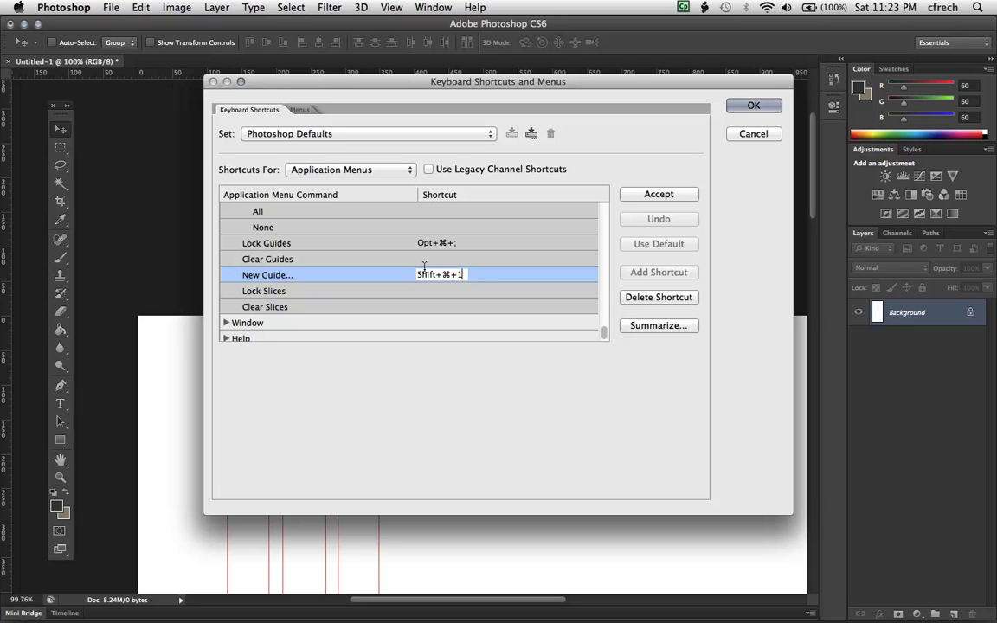
pyautogui.press('BackSpace')
pyautogui.press('super+r')
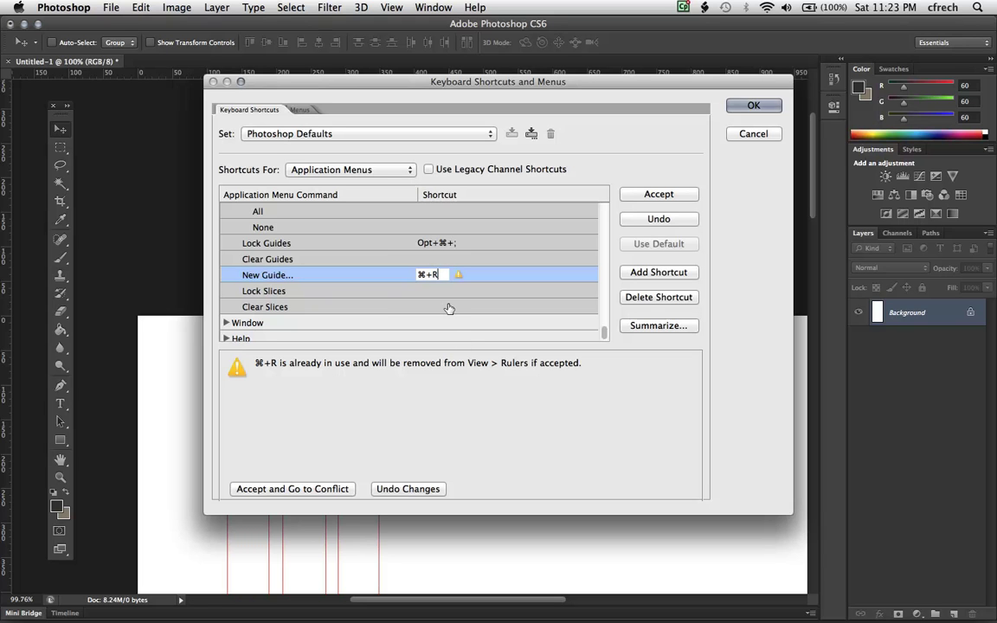
pyautogui.press('BackSpace')
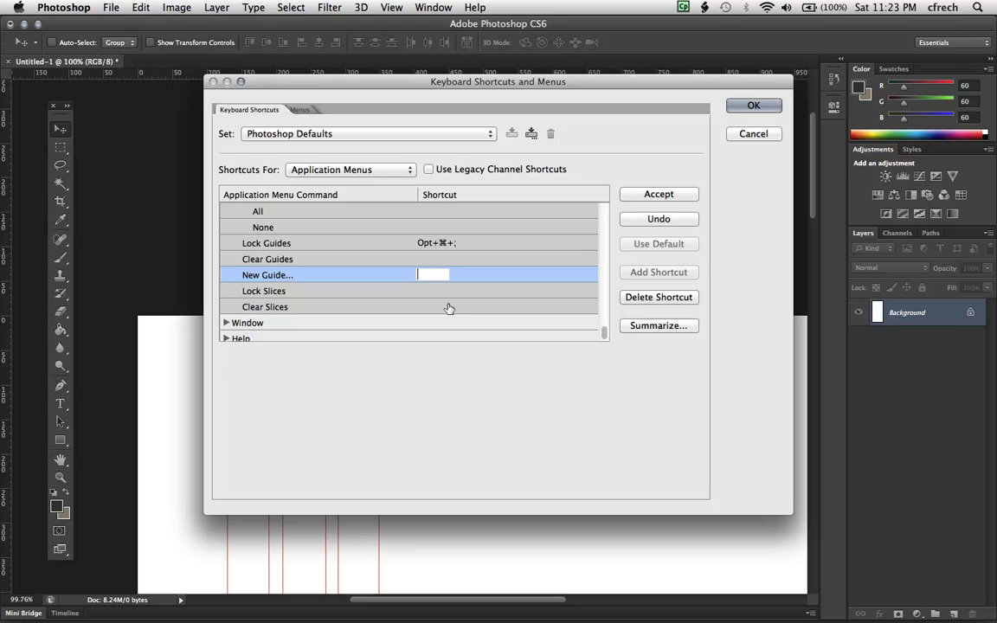
# Assign the shortcut Shift+⌘+1 to the New Guide command and save the shortcut settings.
pyautogui.press('shift+super+1')
pyautogui.press('Return')
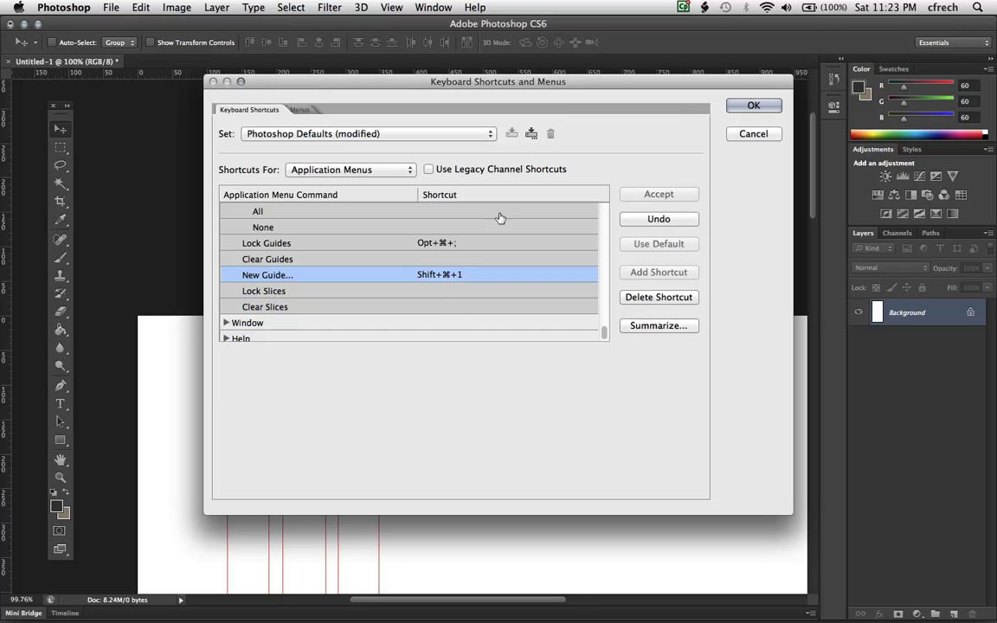
pyautogui.click(758, 105)
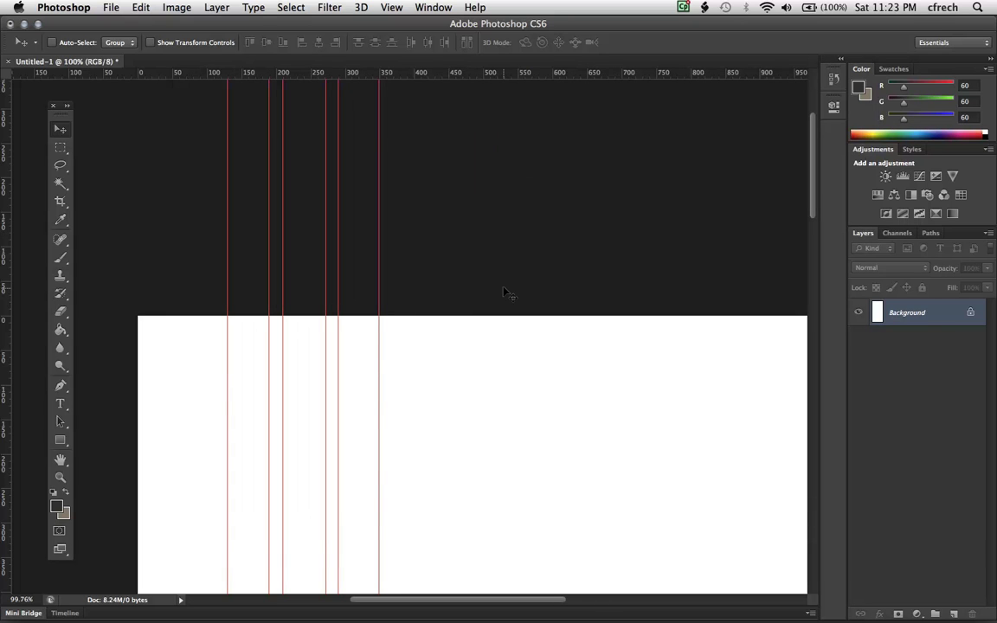
# Create two new vertical guides at 370 px and 430 px for the fourth column.
pyautogui.press('super+alt+semicolon')
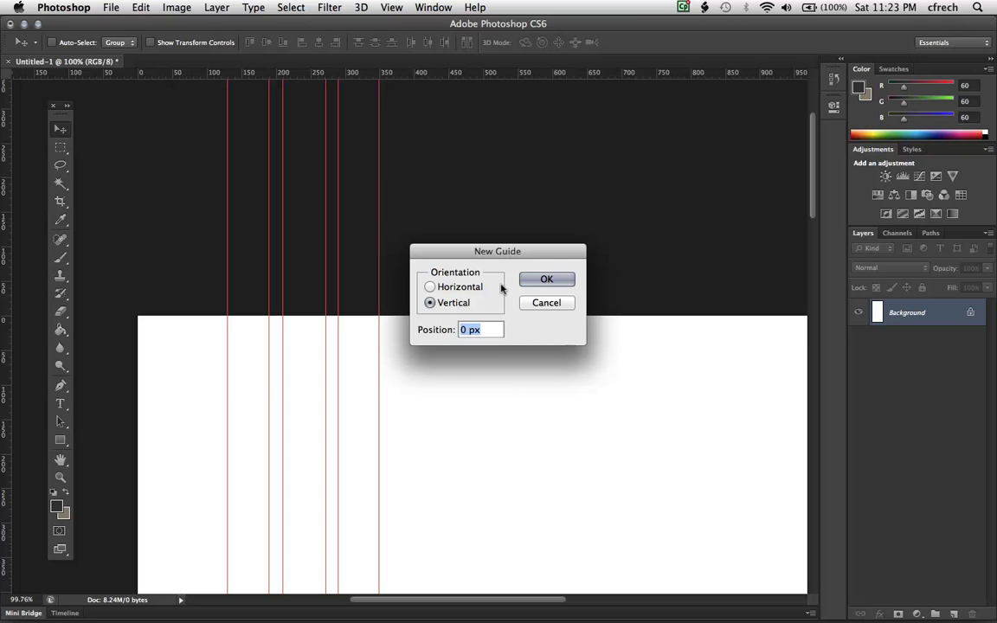
pyautogui.write('370')
pyautogui.press('Return')
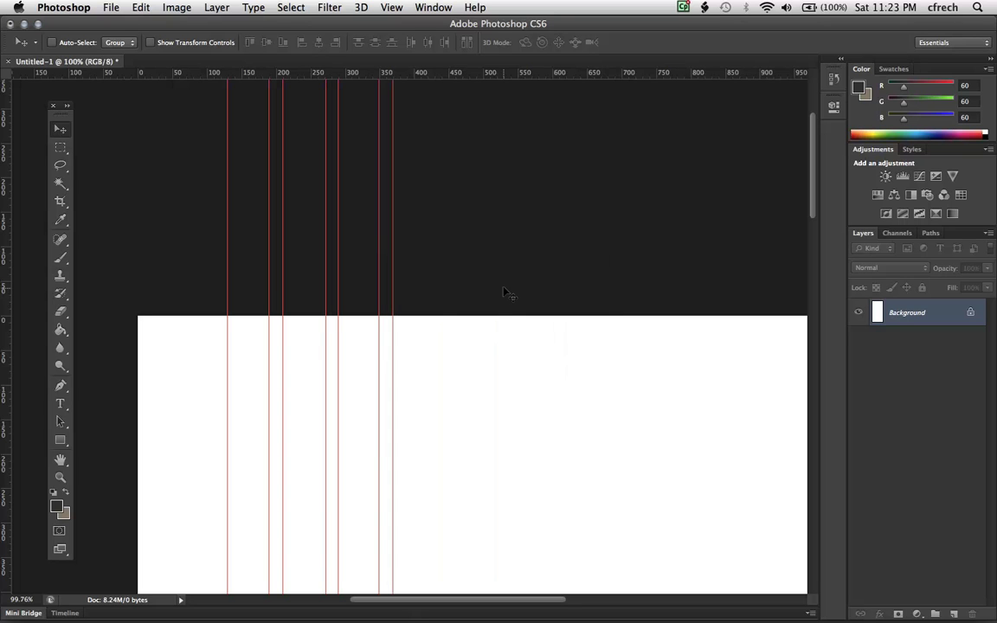
pyautogui.press('super+alt+;')
pyautogui.write('430')
pyautogui.press('Return')
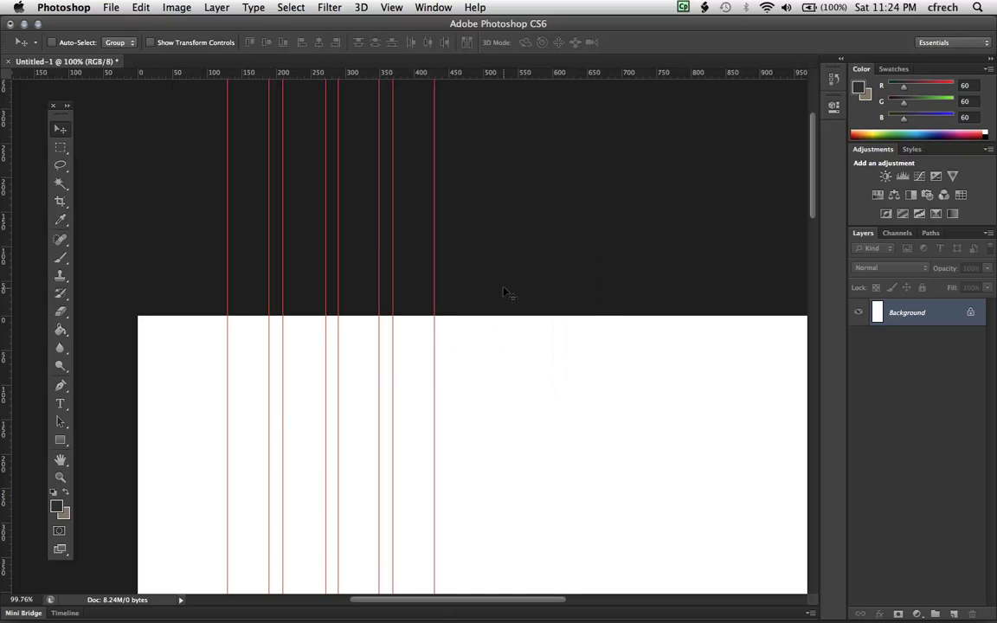
# Create two new vertical guides at 450 px and 510 px for the fifth column.
pyautogui.press('super+alt+;')
pyautogui.write('450')
pyautogui.press('Return')
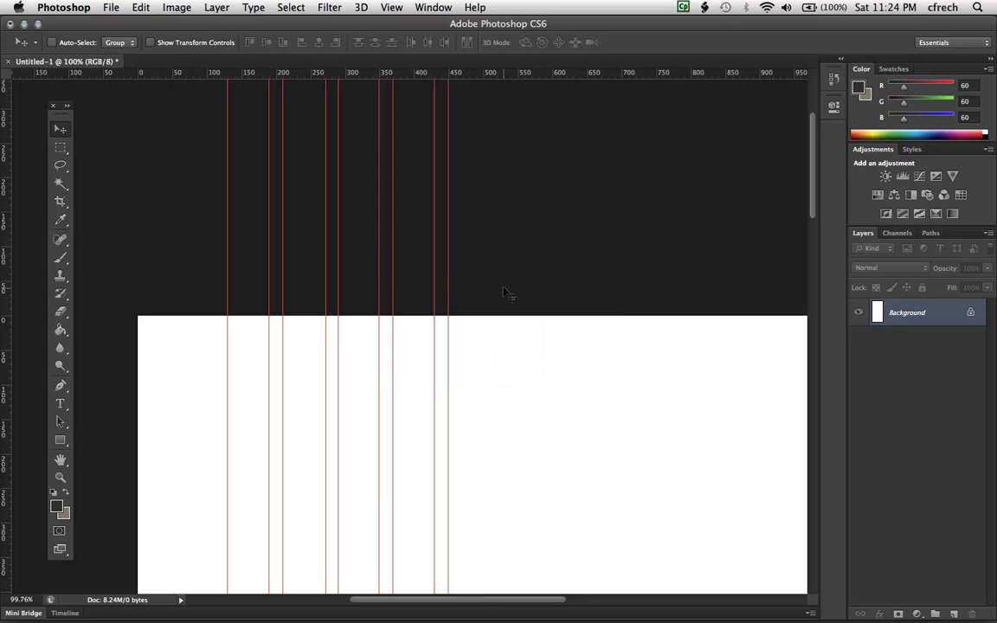
pyautogui.press('super+alt+;')
pyautogui.write('5')
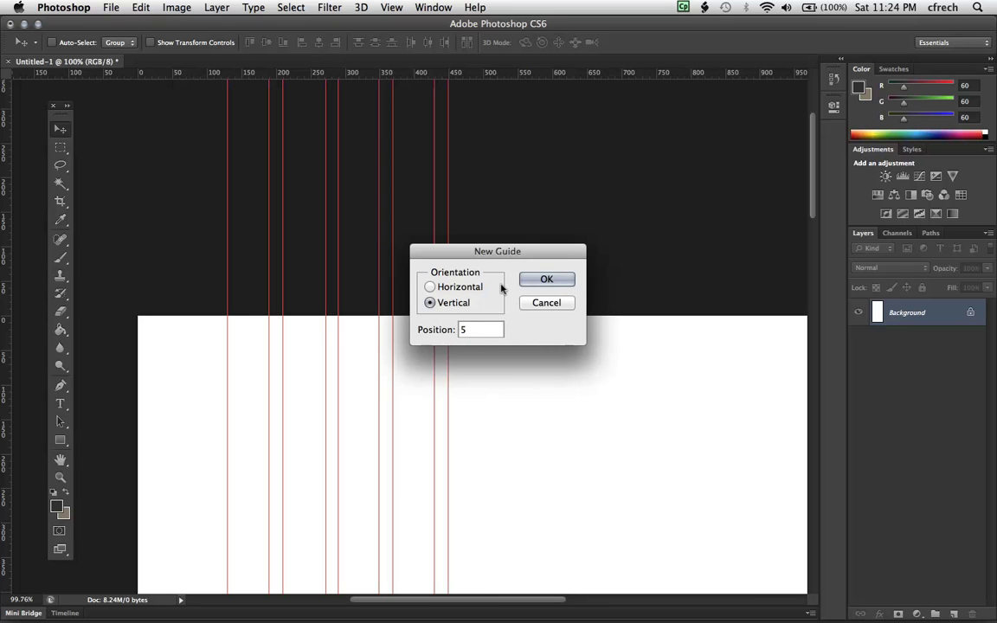
pyautogui.write('10')
pyautogui.press('Return')
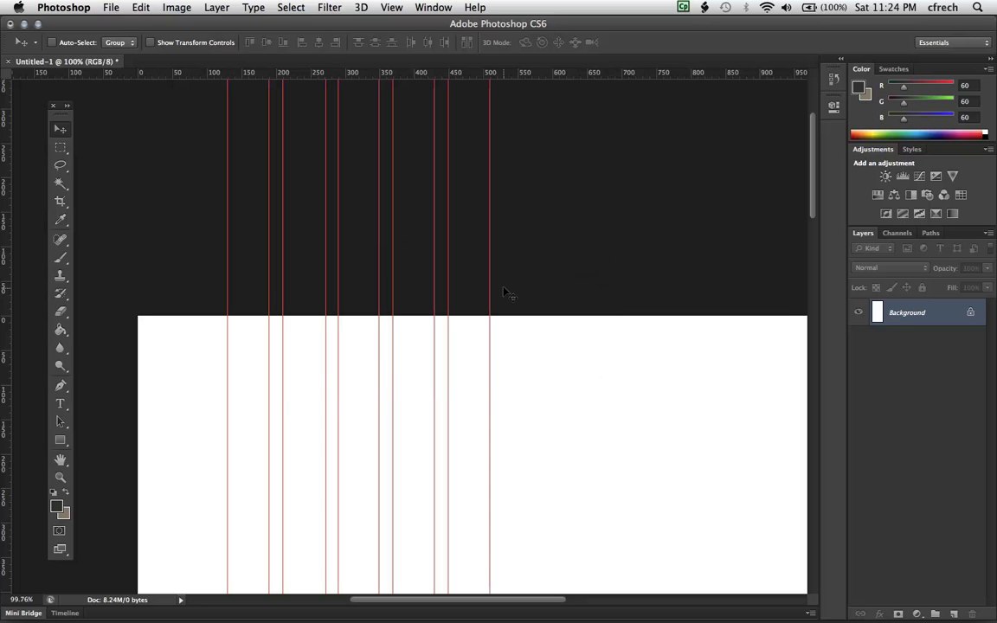
# Create two new vertical guides at 530 px and 590 px for the sixth column.
pyautogui.press('super+alt+;')
pyautogui.write('530')
pyautogui.press('Return')
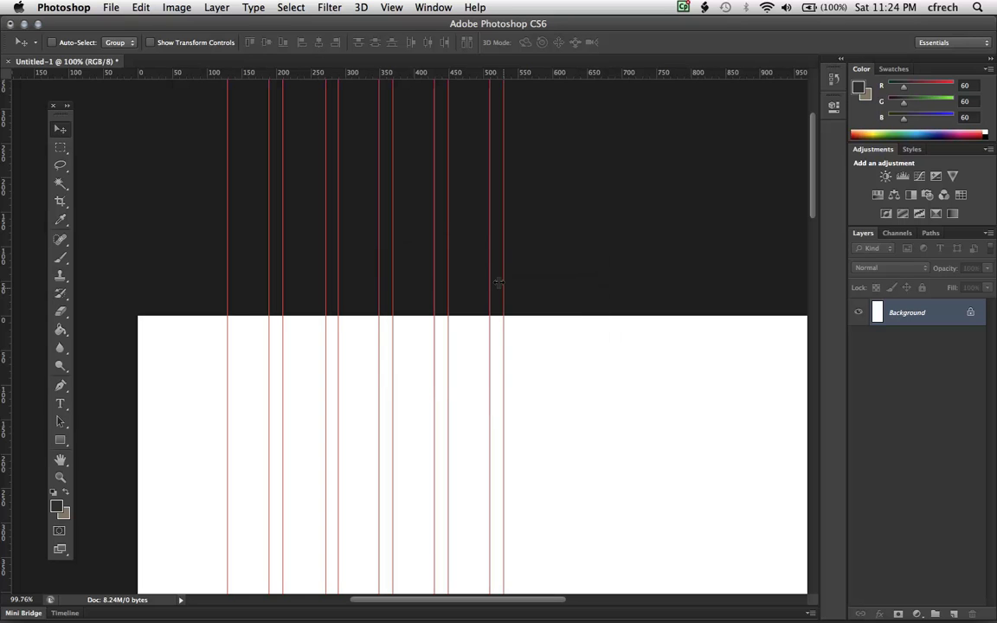
pyautogui.press('super+alt+;')
pyautogui.write('590')
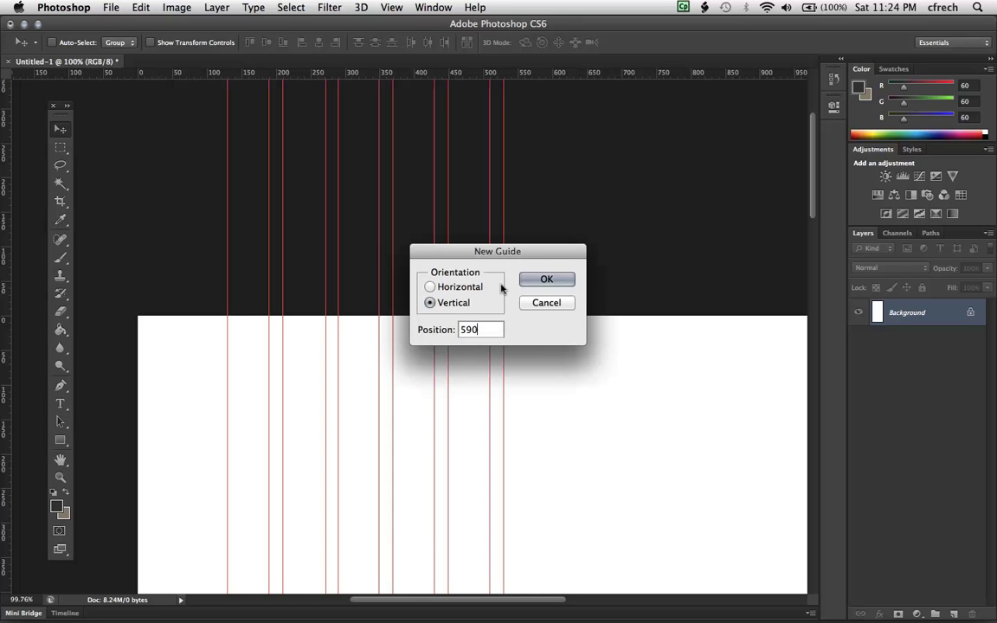
pyautogui.press('Return')
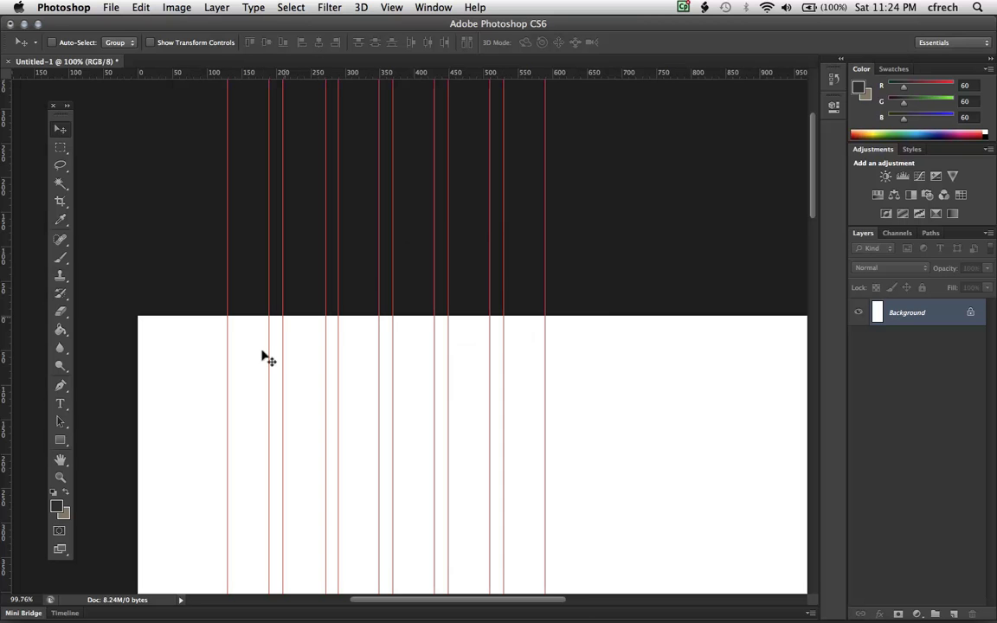
# Set the document zoom to 25% to check the guides across the whole canvas.
pyautogui.click(21, 599)
pyautogui.write('25')
pyautogui.press('Return')
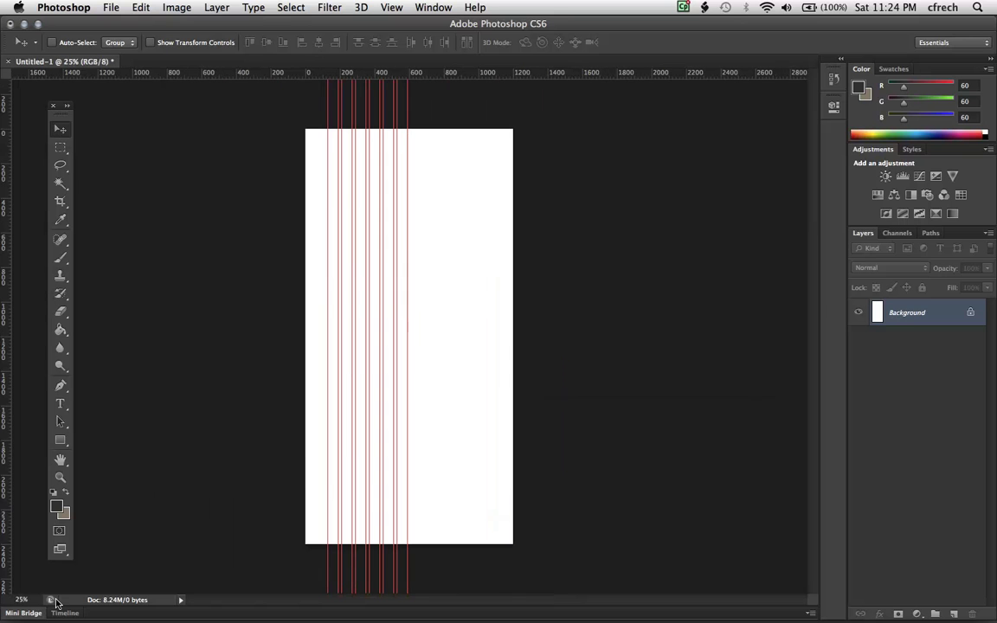